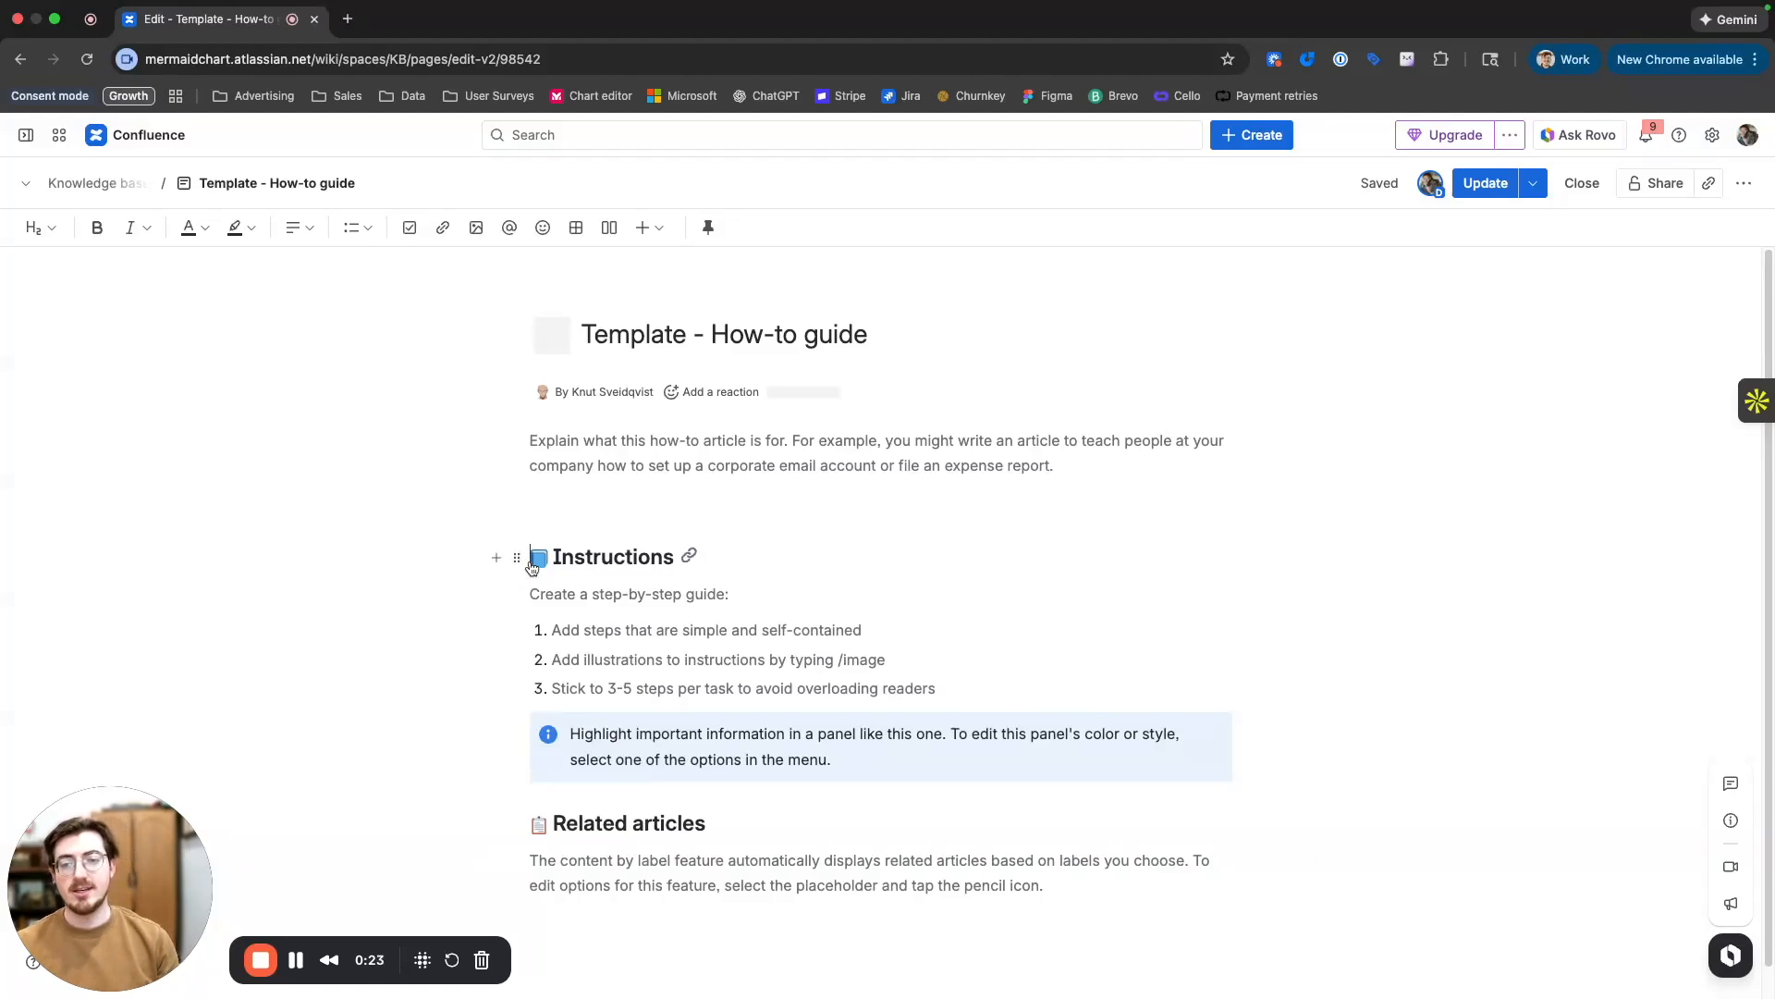
Add an empty line above the Instructions heading in the How-to guide template and place the cursor there.
{"action": "key", "text": "Return"}
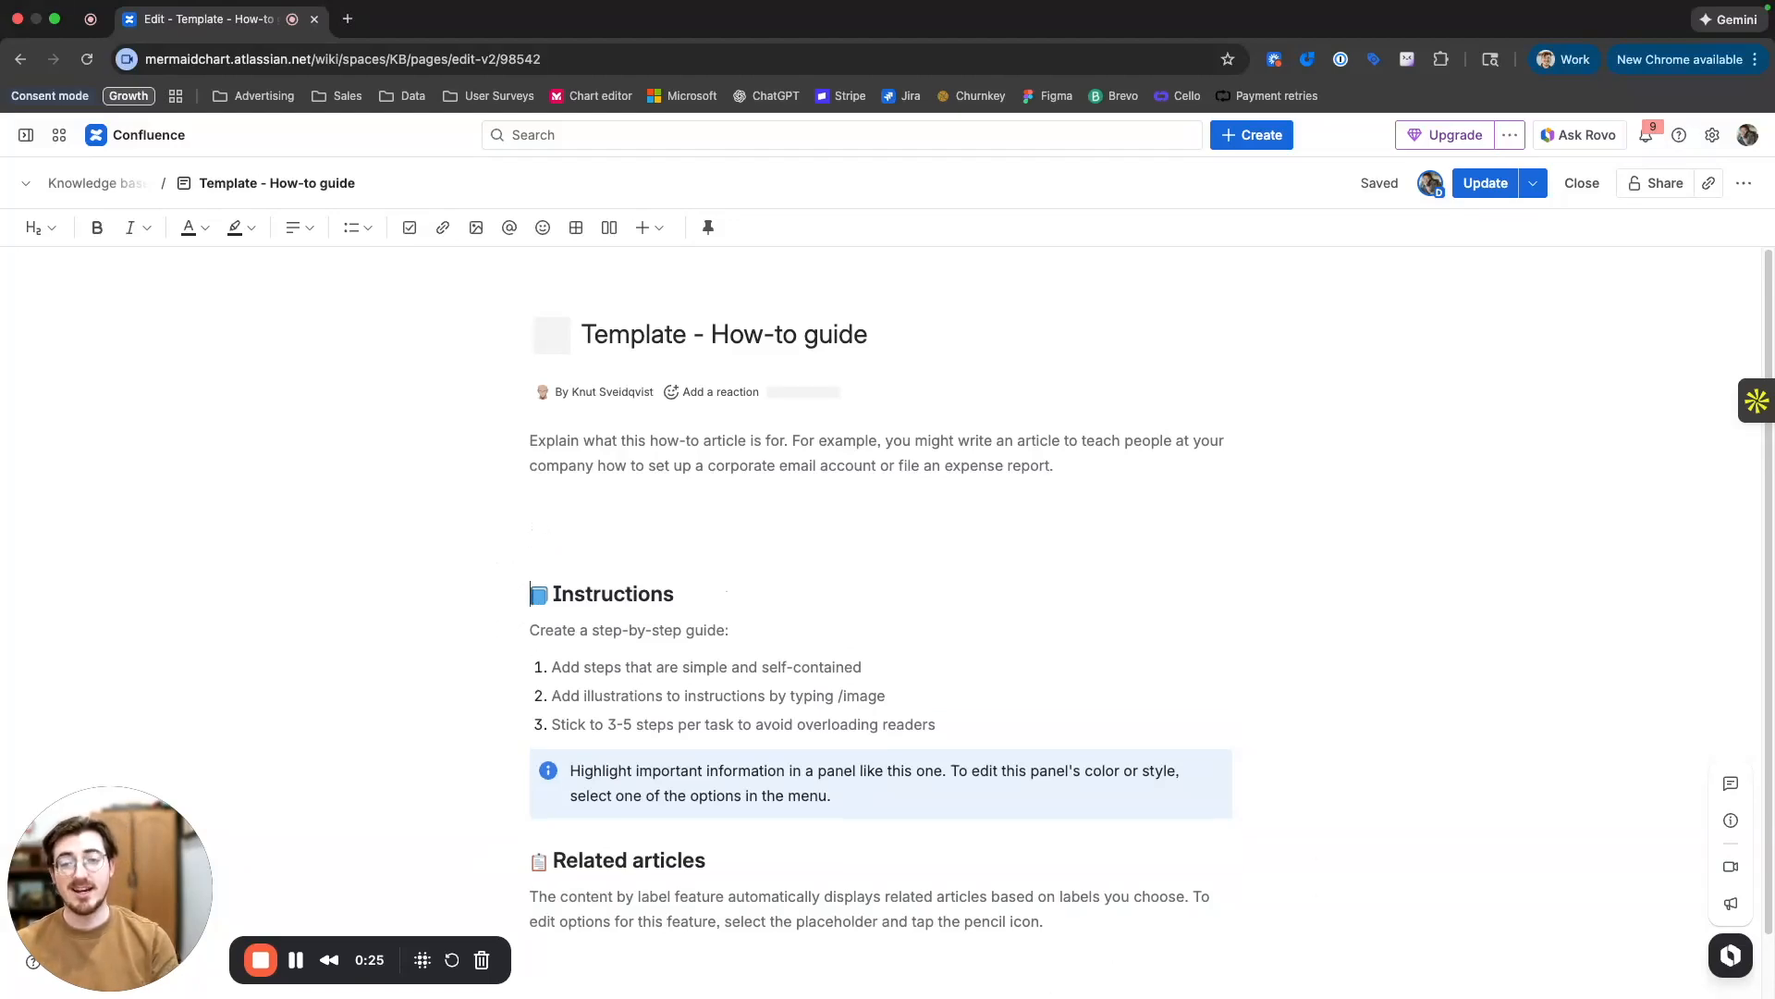
{"action": "left_click", "coordinate": [531, 539]}
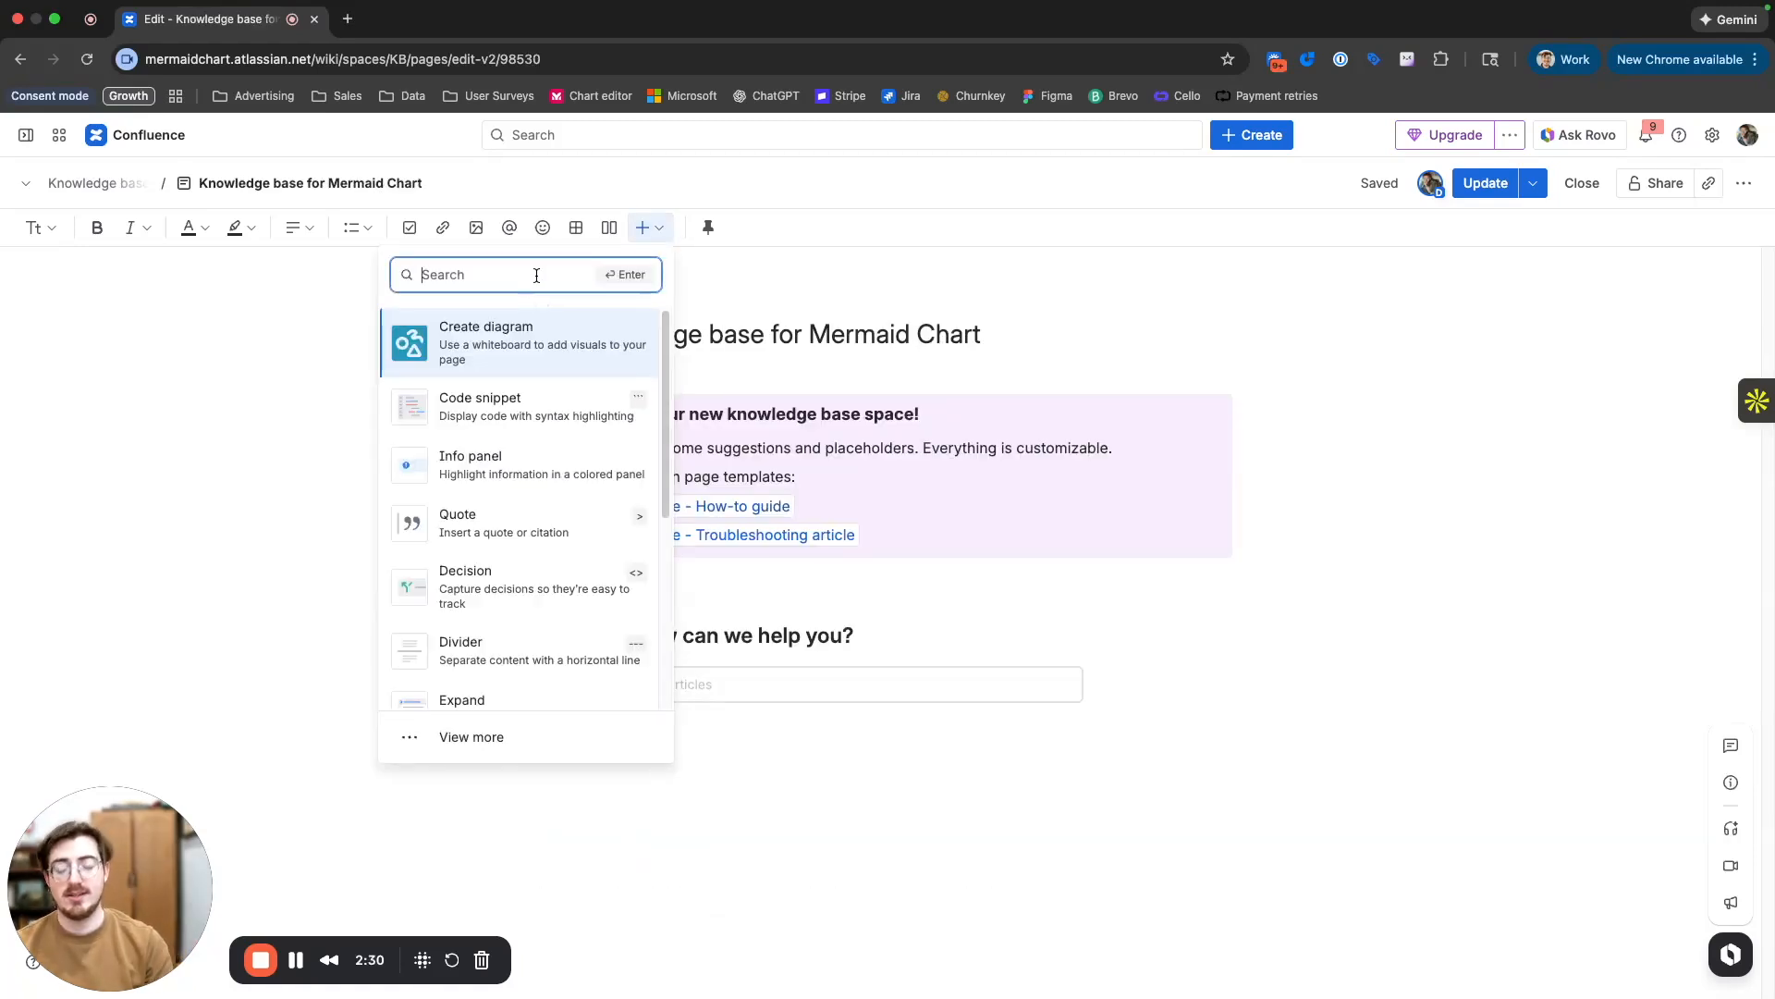
Insert the Mermaid chart macro on the empty line below the welcome panel of the knowledge base page.
{"action": "type", "text": "mermaid"}
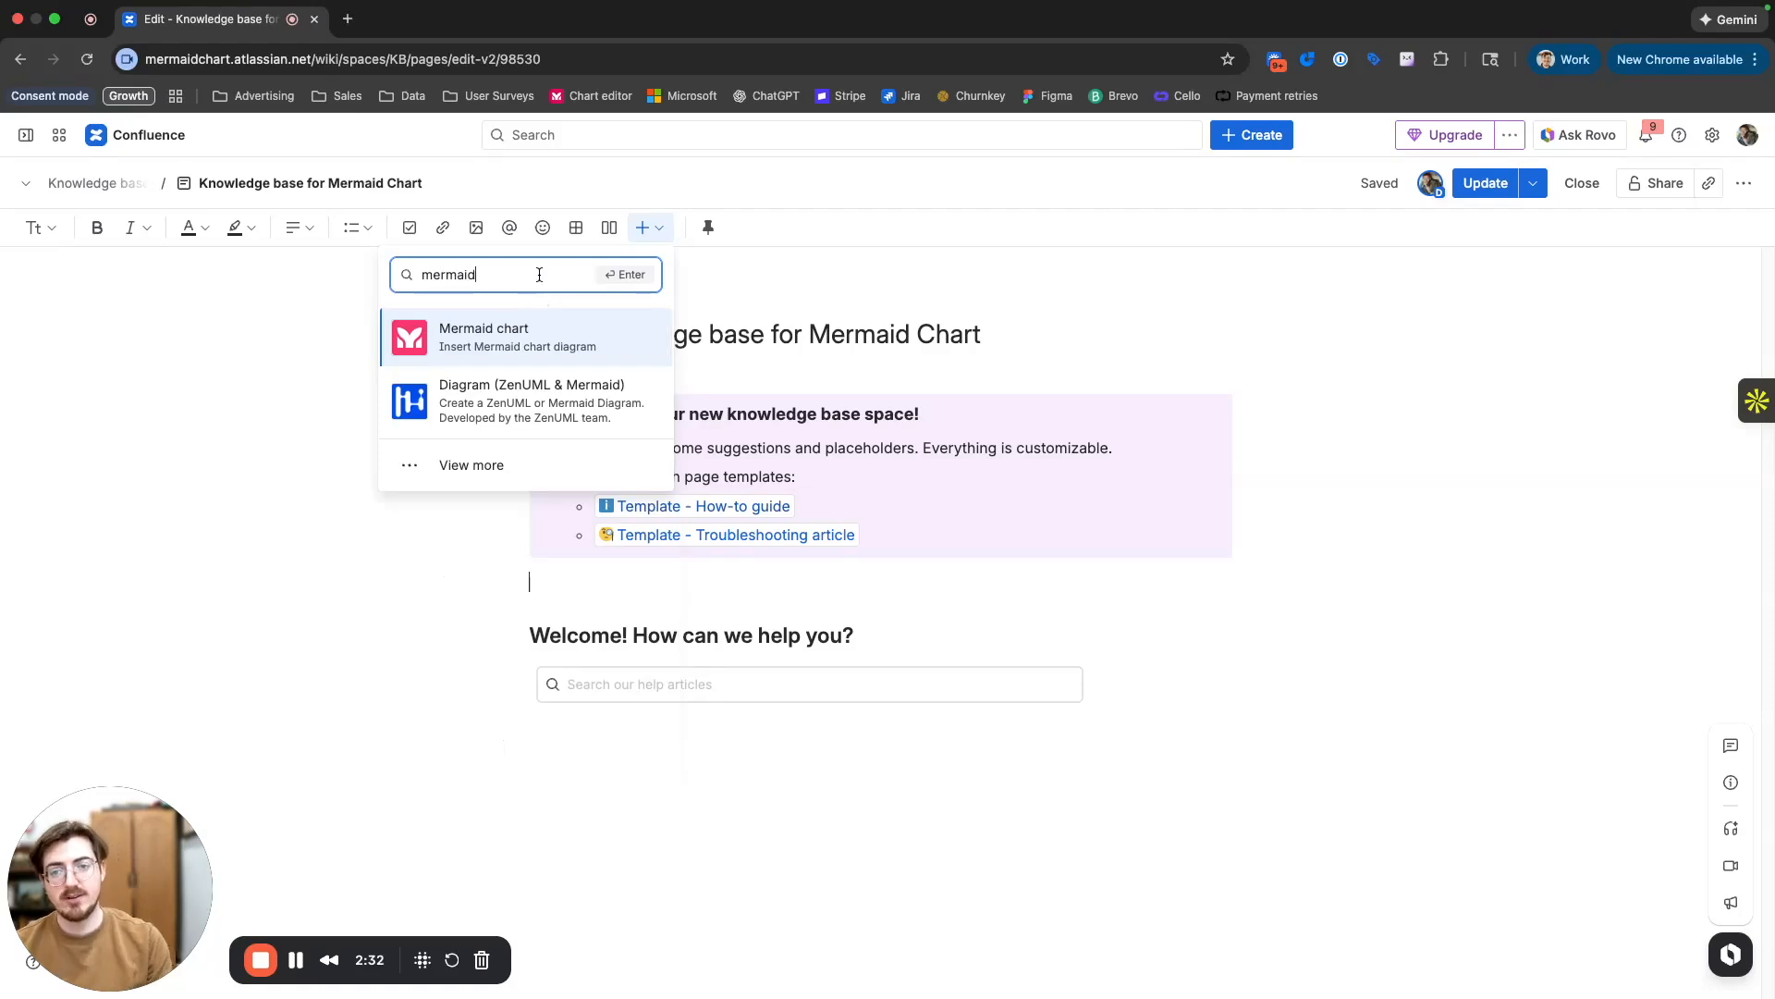
{"action": "left_click", "coordinate": [582, 592]}
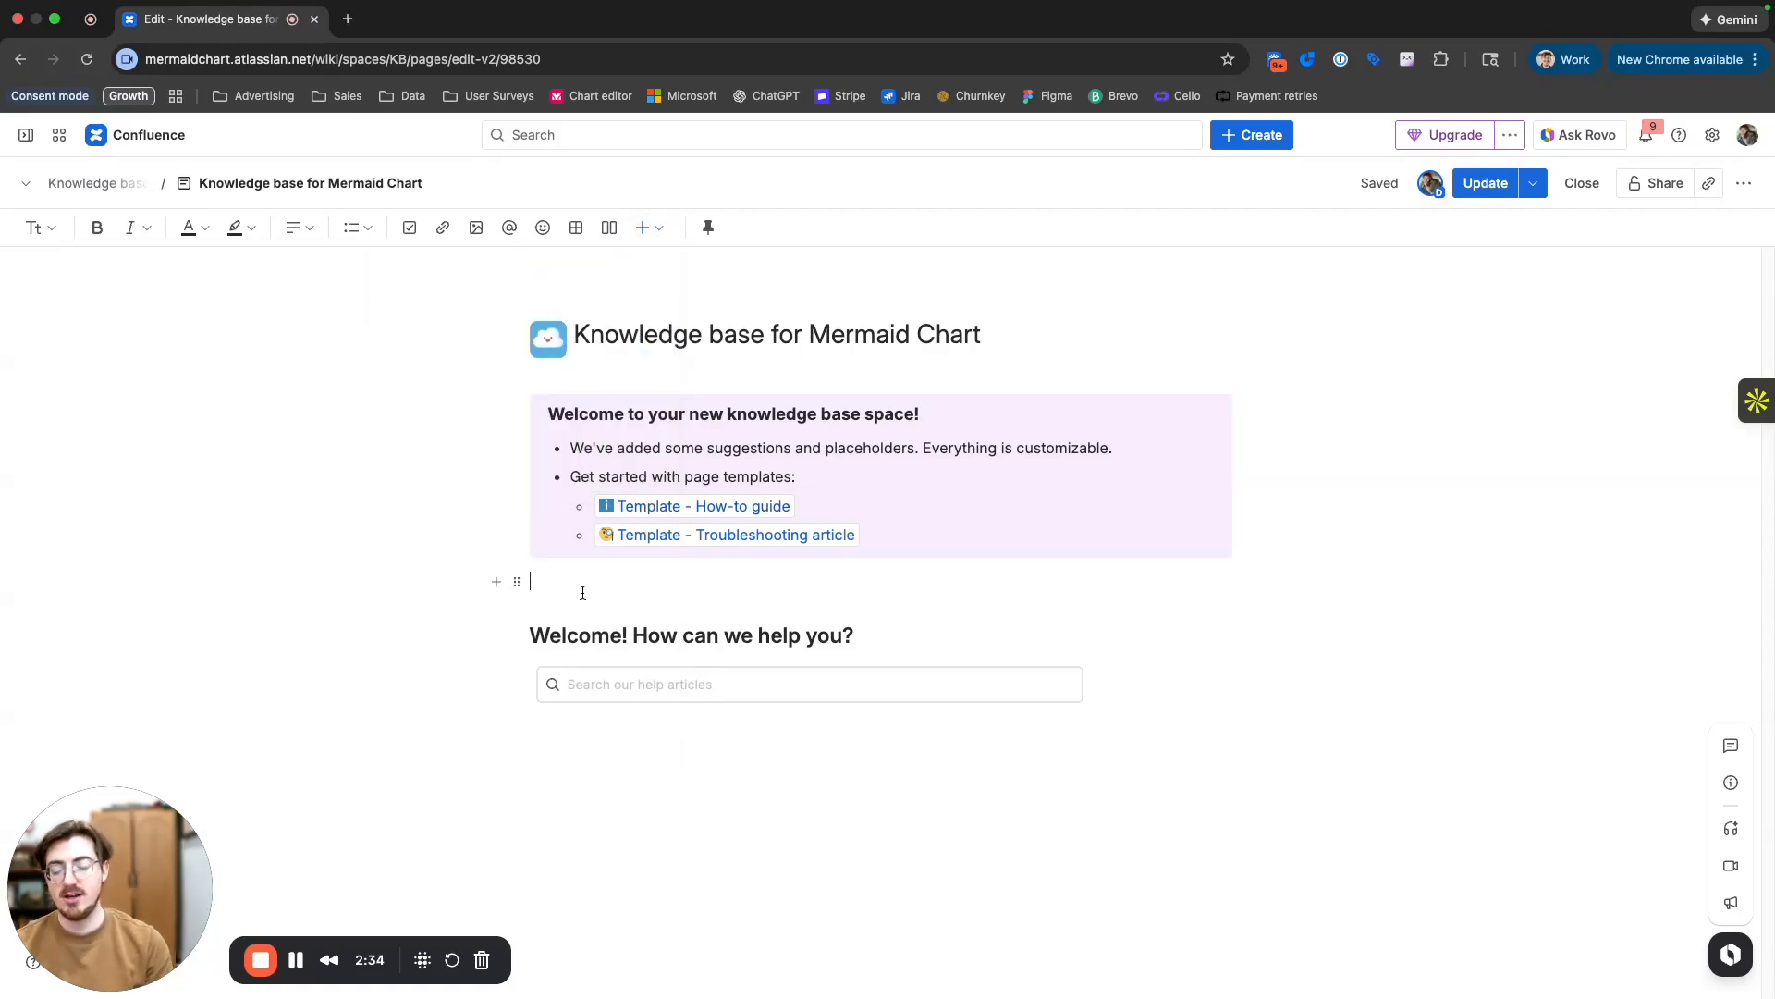
{"action": "type", "text": "/mermaid"}
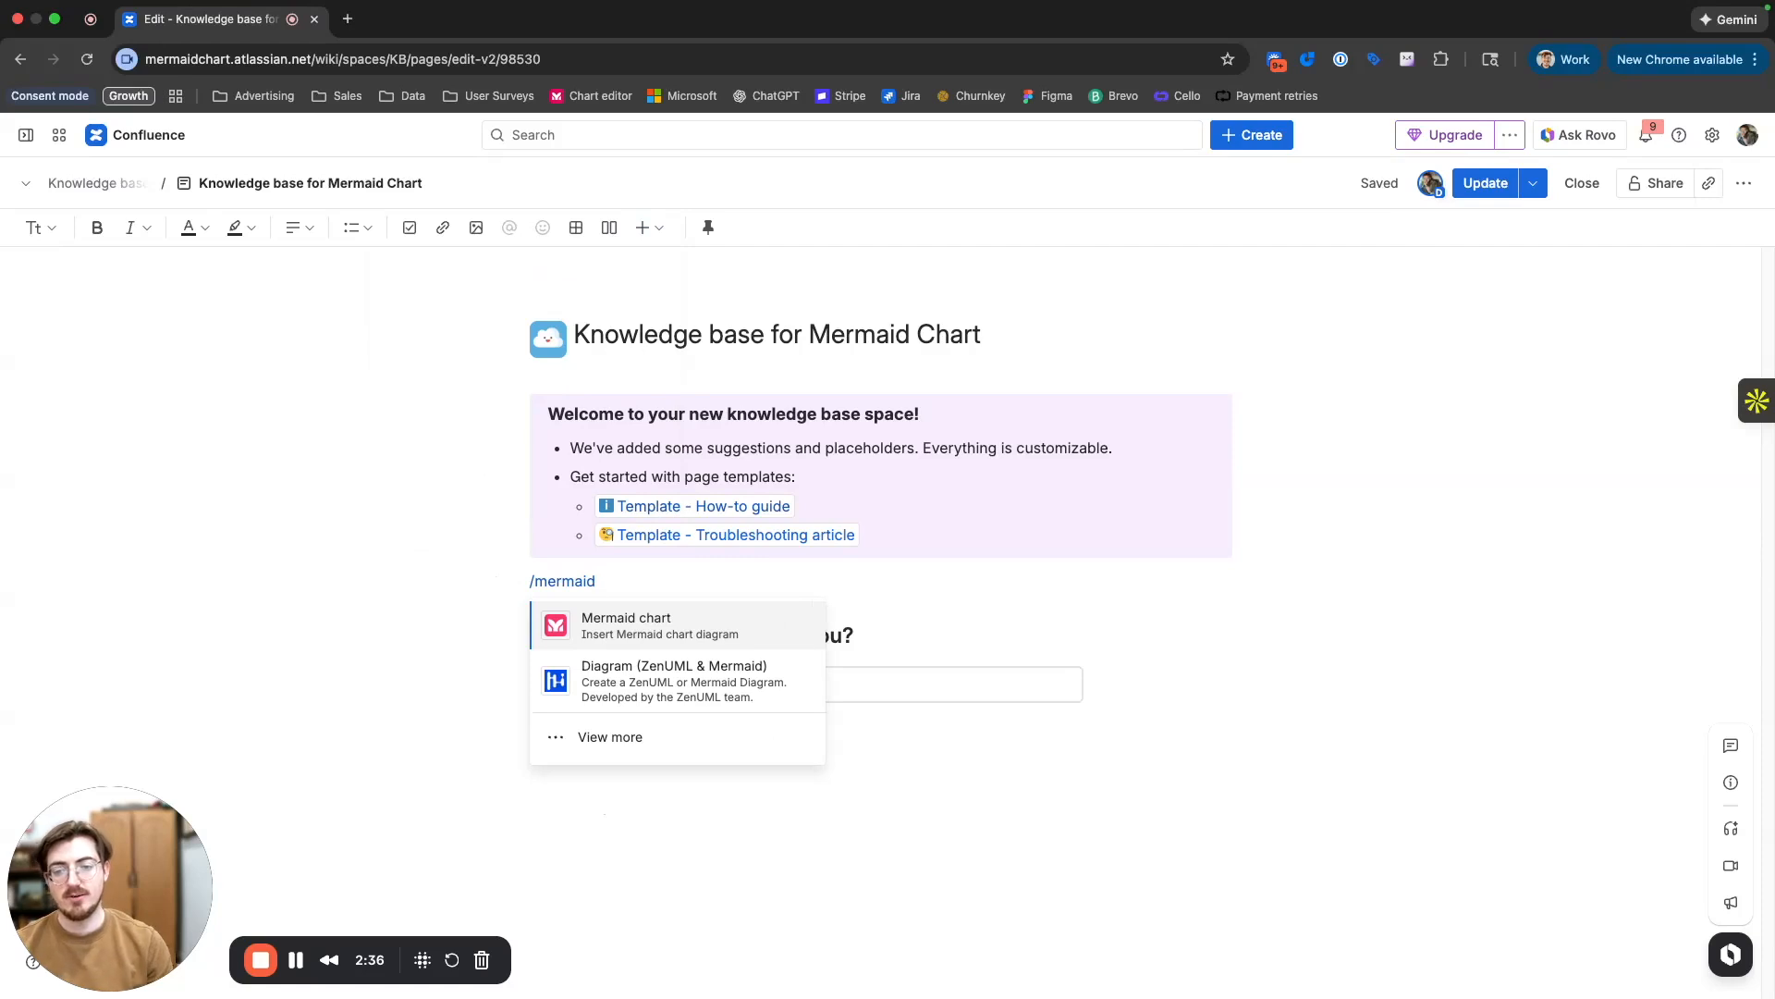
{"action": "left_click", "coordinate": [638, 627]}
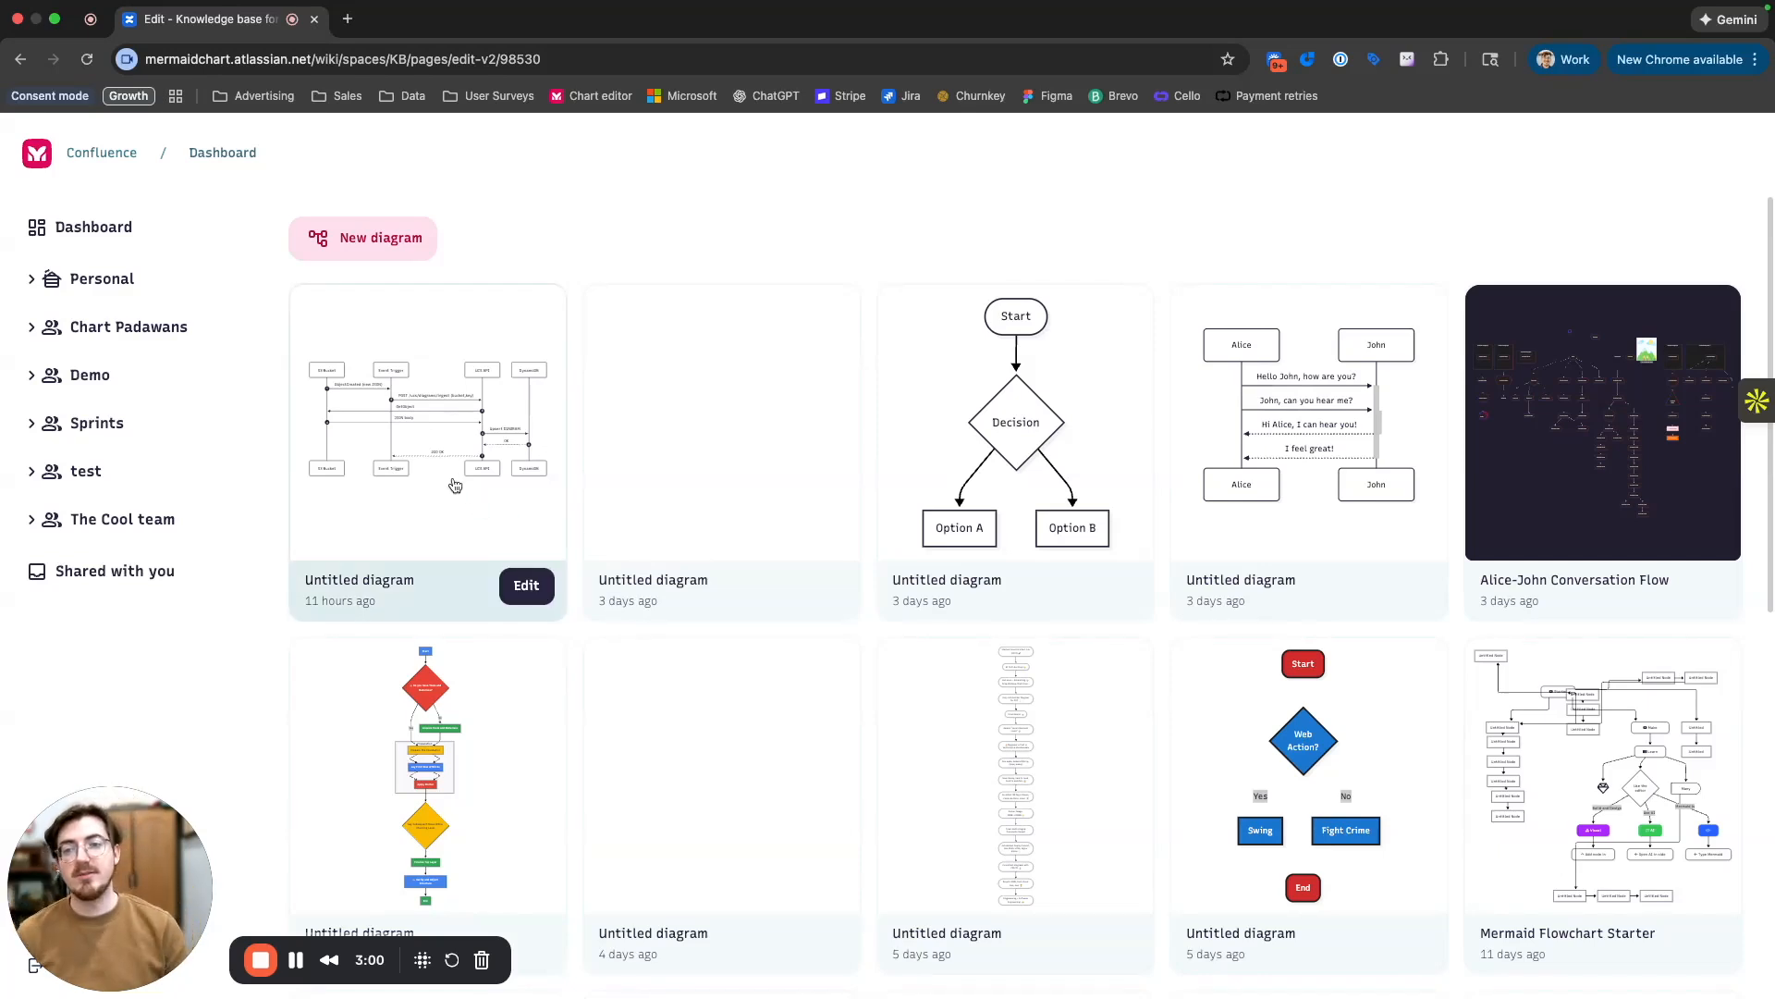
Look through the existing diagrams on the Mermaid dashboard and create a new blank diagram.
{"action": "scroll", "coordinate": [1556, 514], "scroll_direction": "down", "scroll_amount": 3}
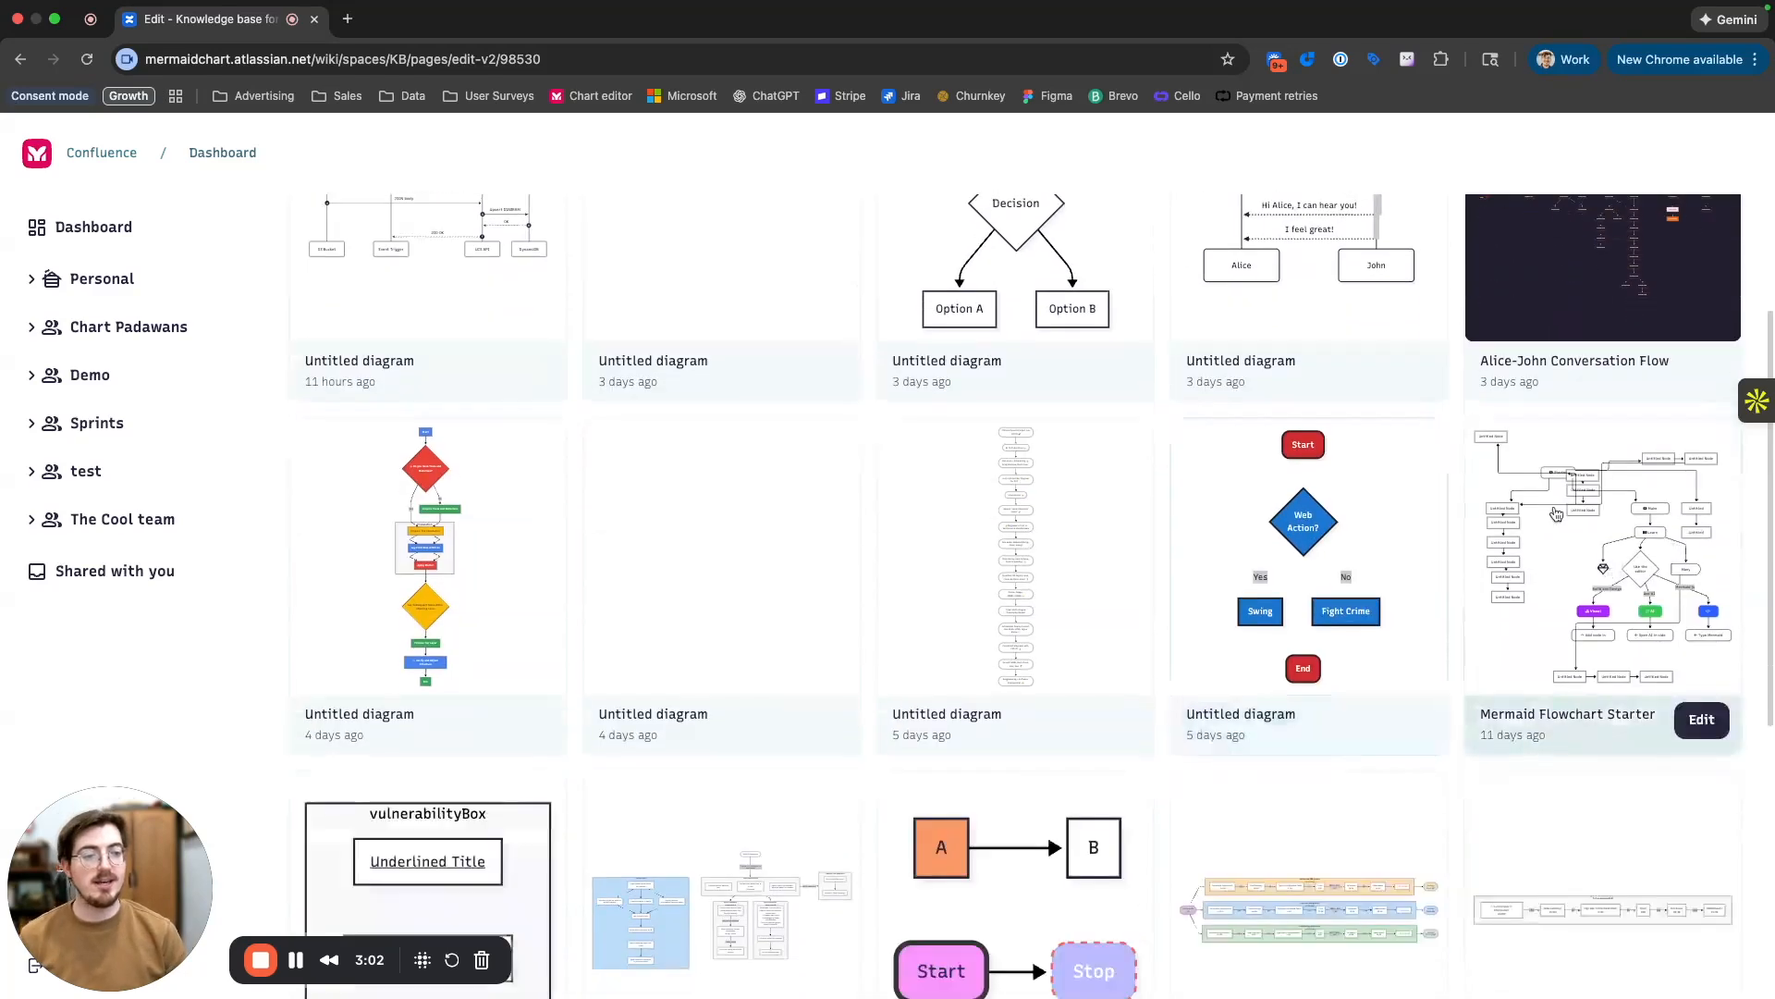
{"action": "scroll", "coordinate": [1489, 641], "scroll_direction": "down", "scroll_amount": 3}
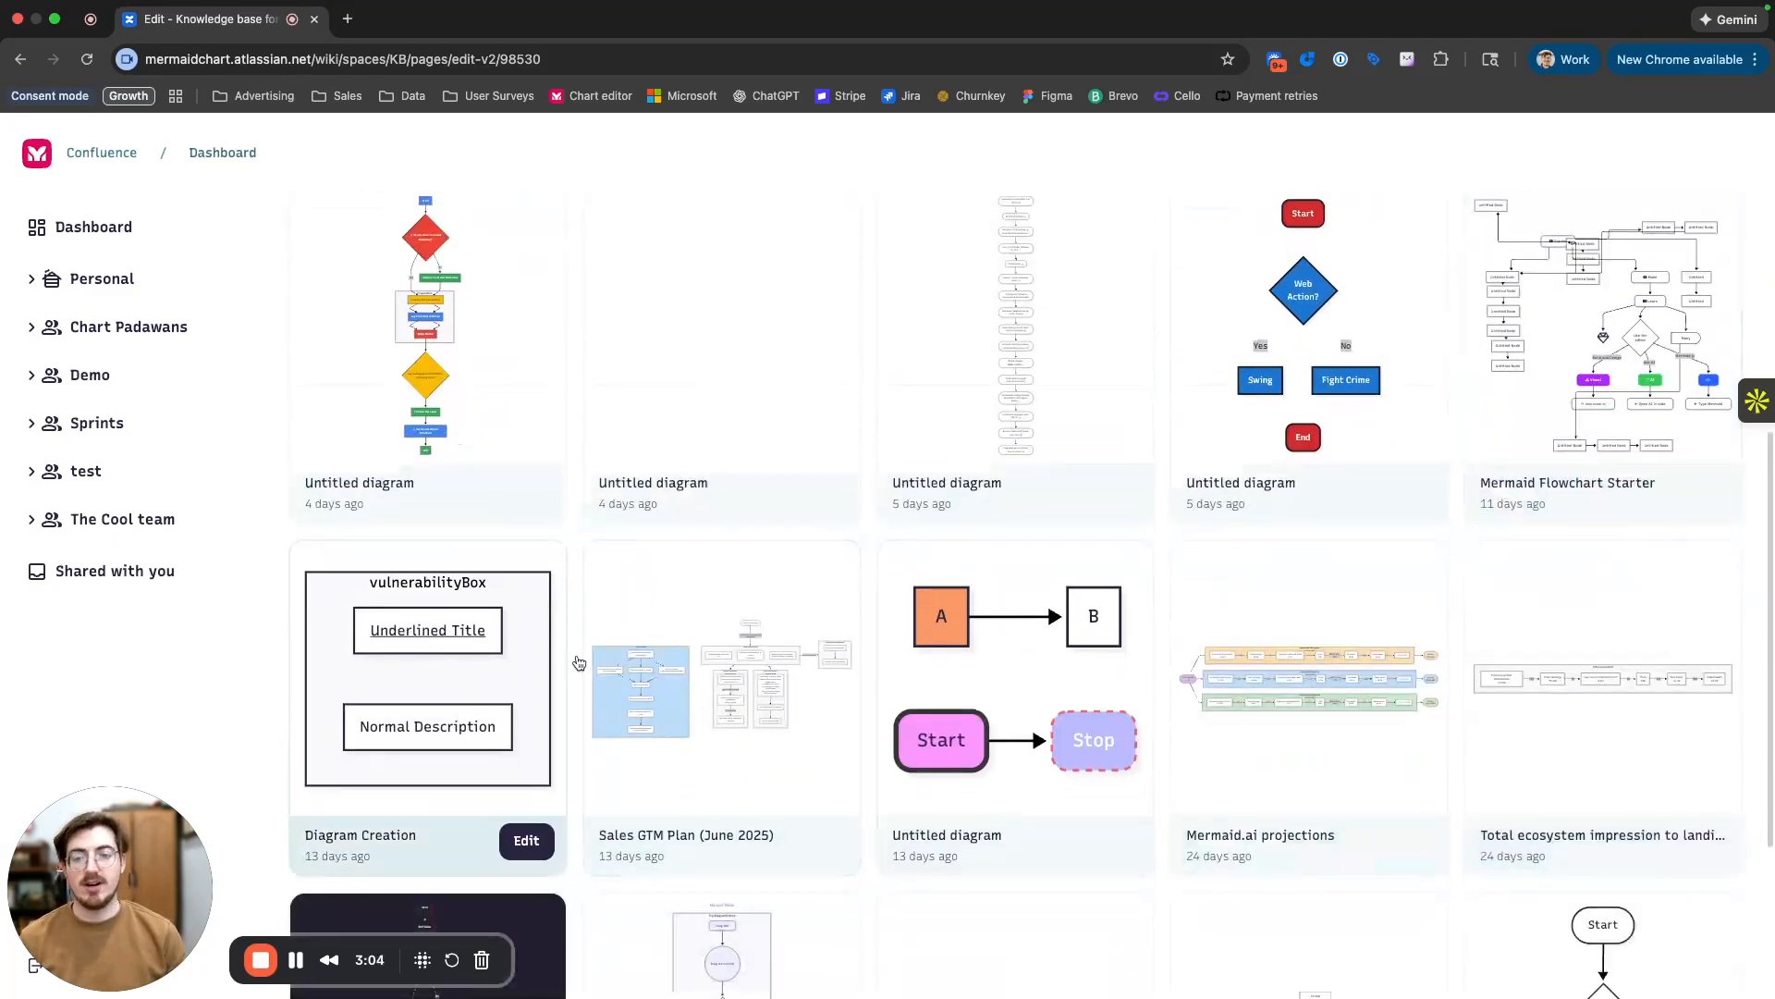
{"action": "scroll", "coordinate": [775, 687], "scroll_direction": "up", "scroll_amount": 5}
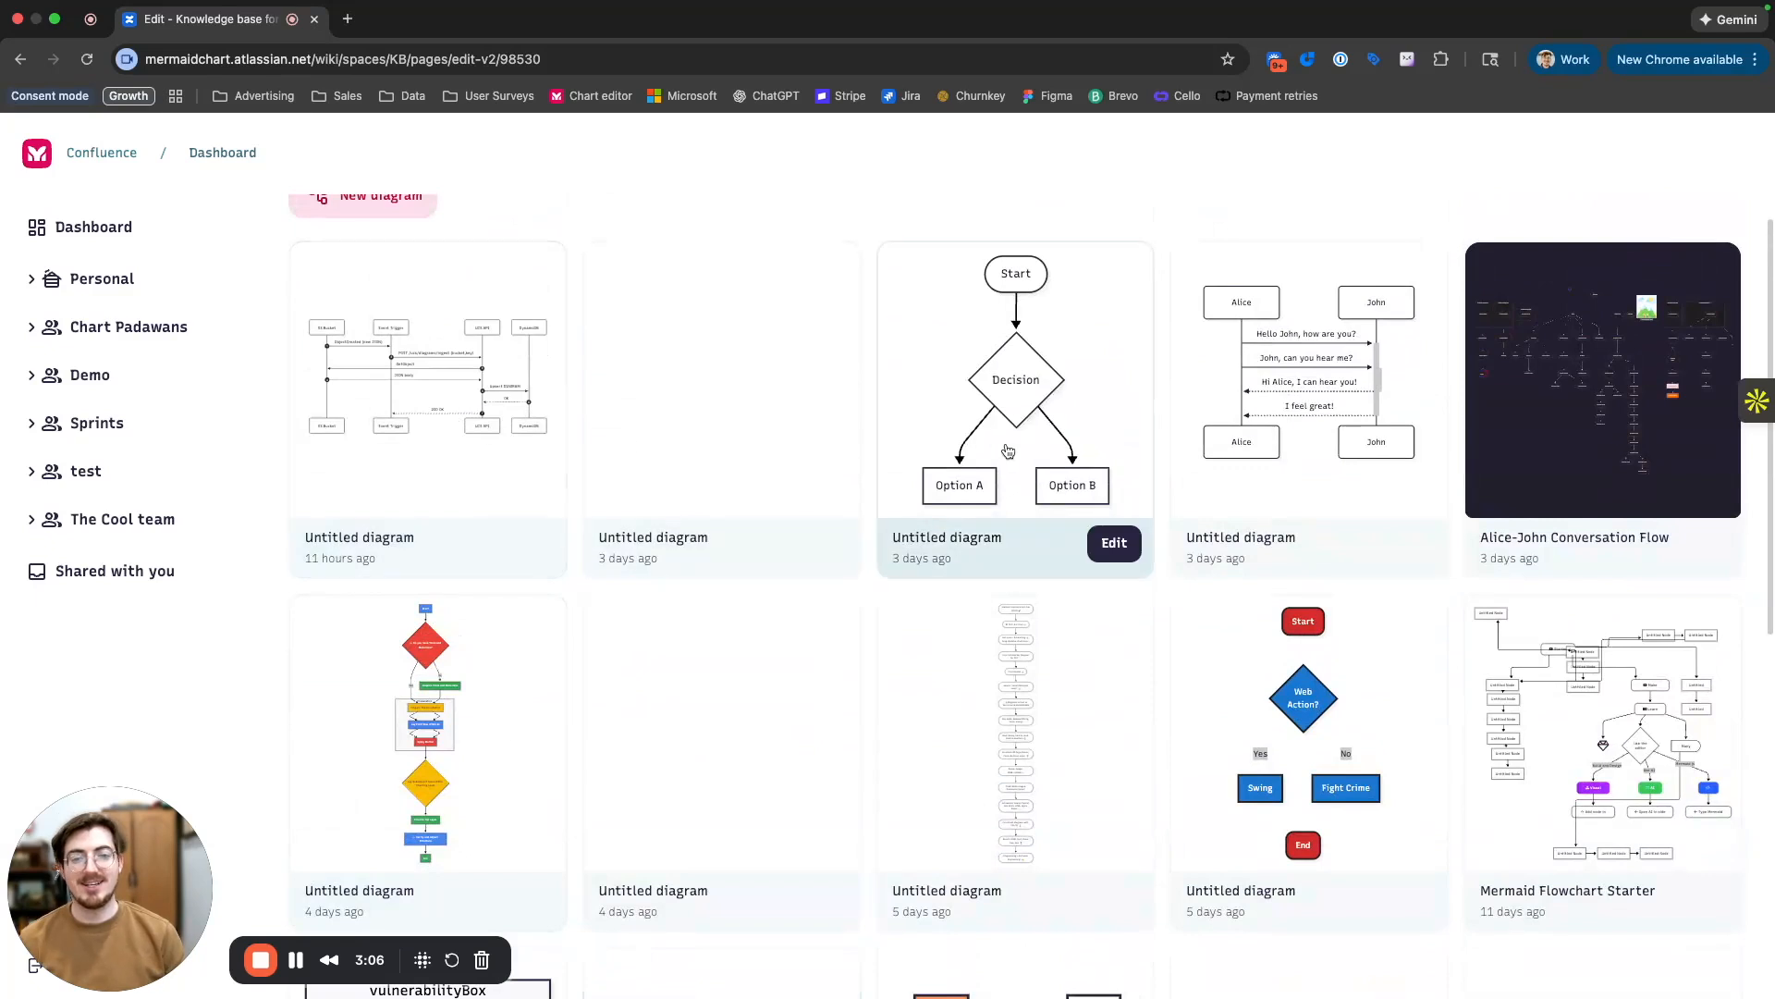
{"action": "scroll", "coordinate": [1386, 517], "scroll_direction": "up", "scroll_amount": 1}
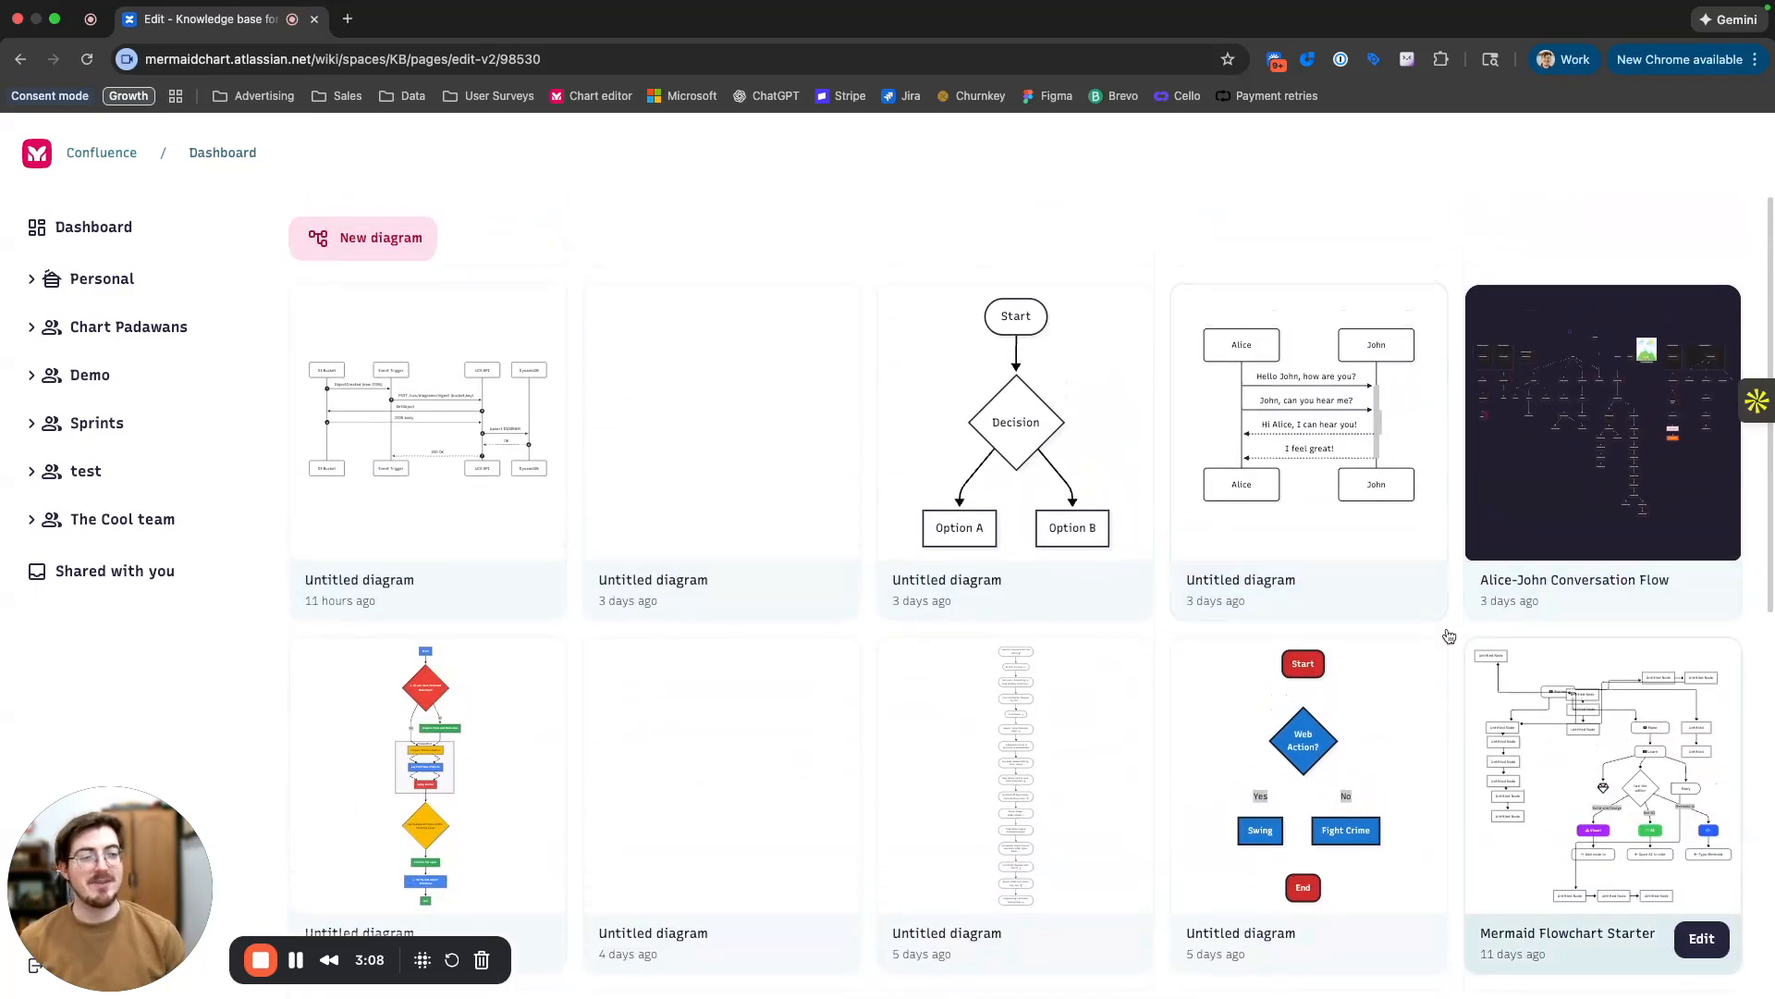
{"action": "mouse_move", "coordinate": [517, 583]}
{"action": "left_click", "coordinate": [355, 250]}
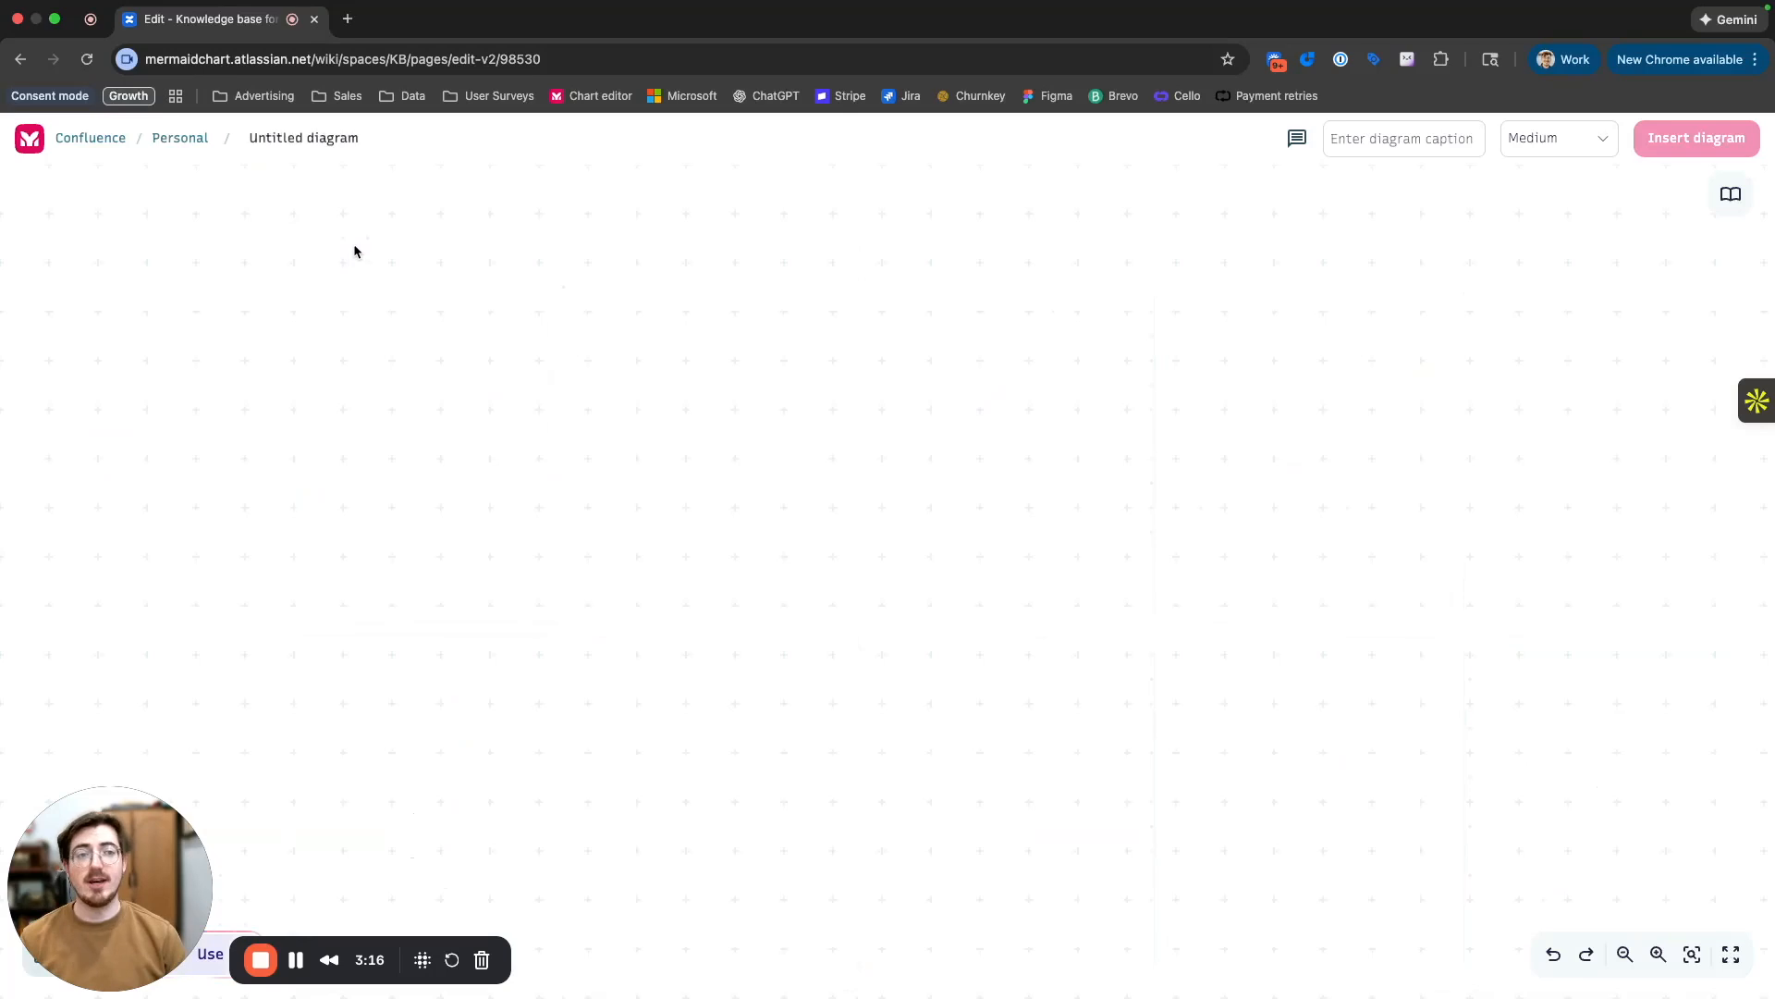
Browse the diagram templates by type and load the entity relationship diagram template onto the canvas.
{"action": "left_click_drag", "start_coordinate": [93, 855], "coordinate": [93, 753]}
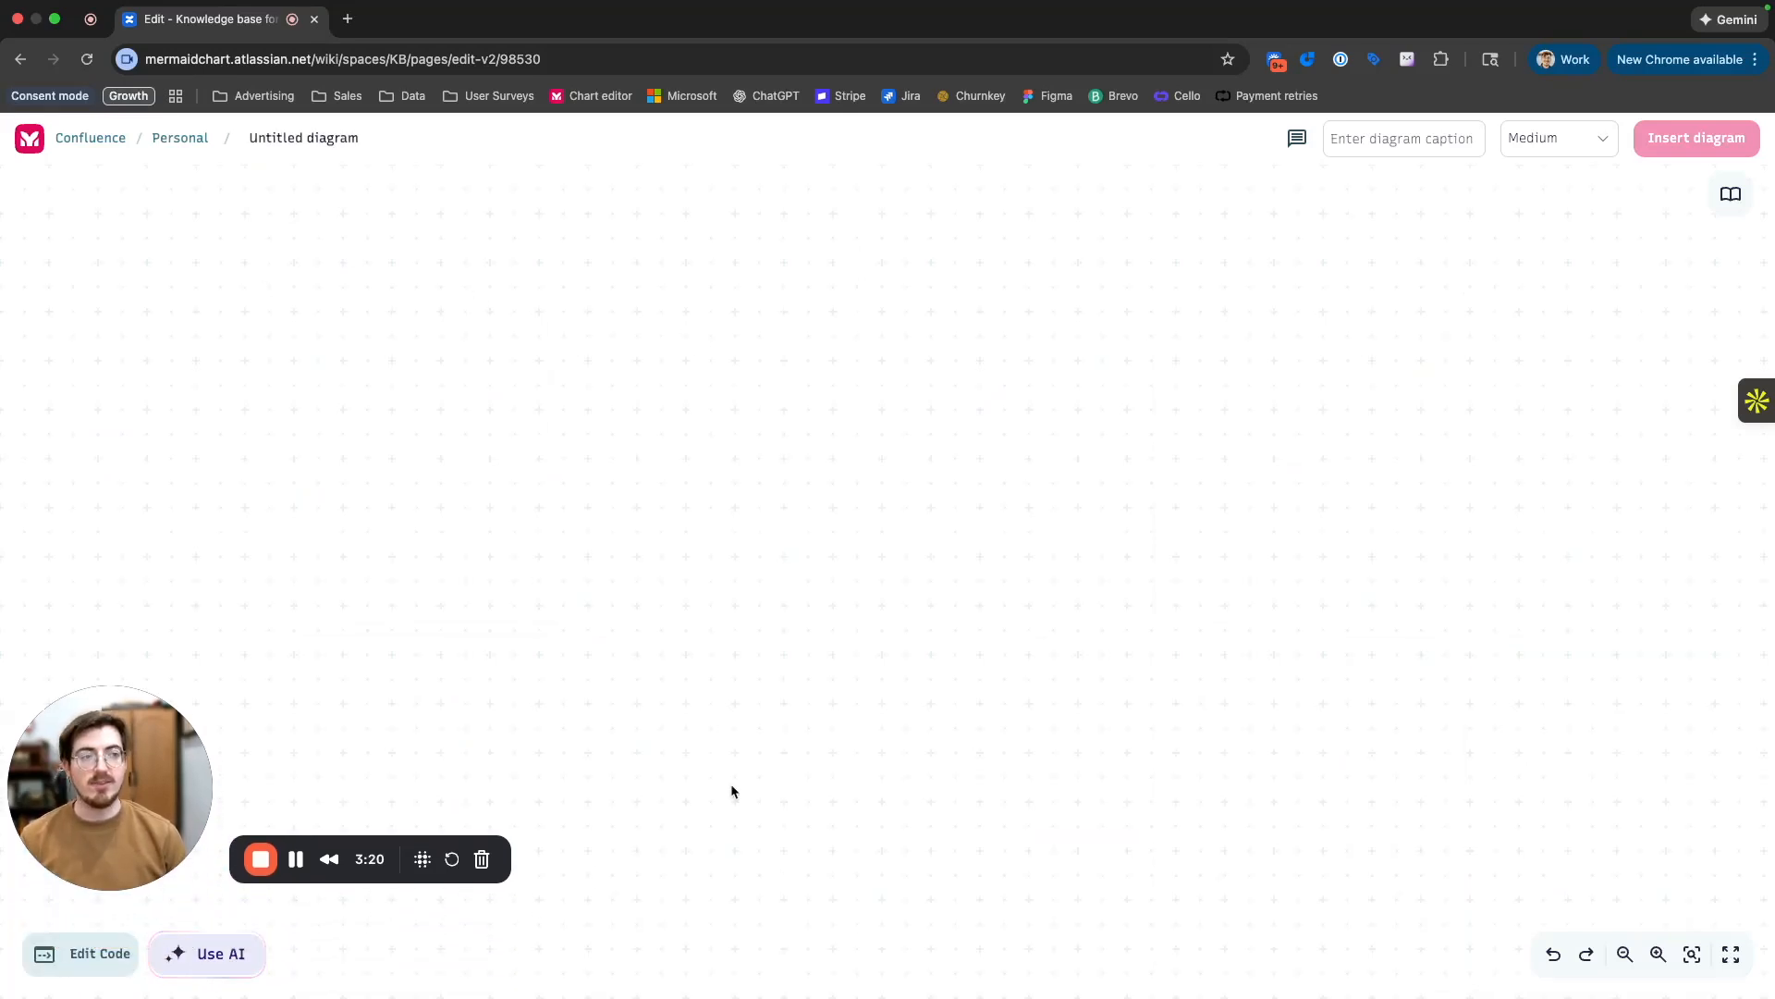
{"action": "left_click", "coordinate": [1731, 194]}
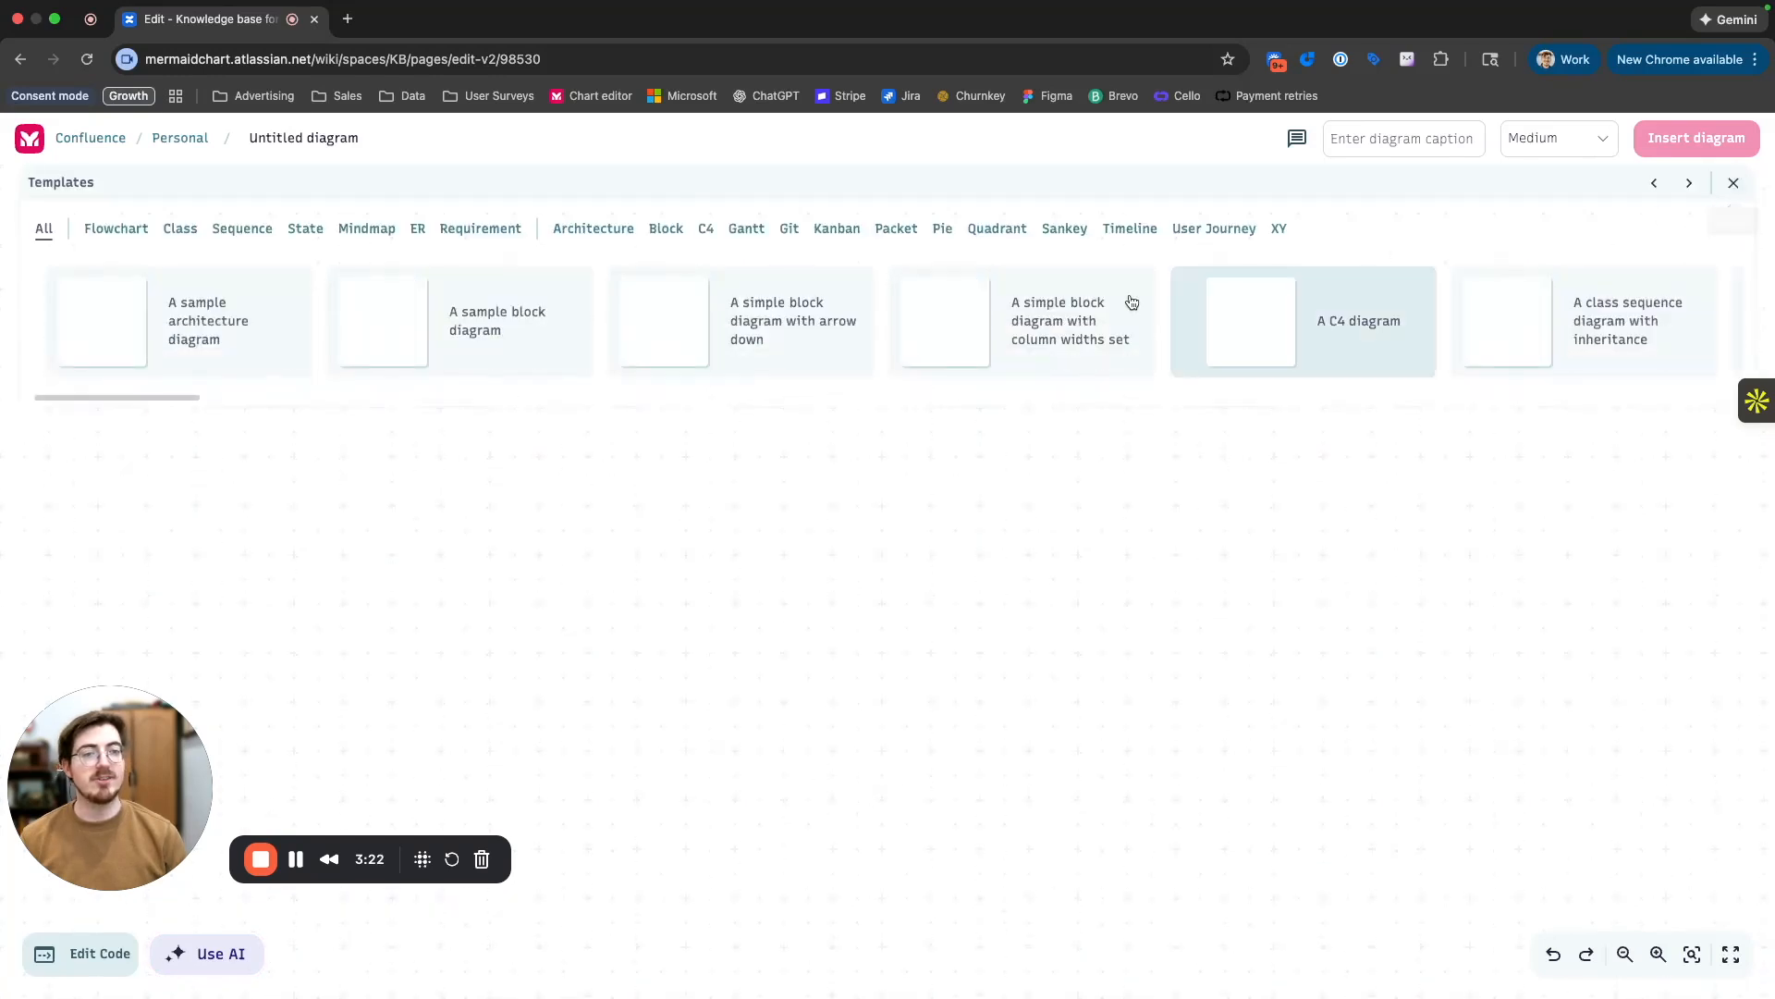
{"action": "left_click", "coordinate": [116, 229]}
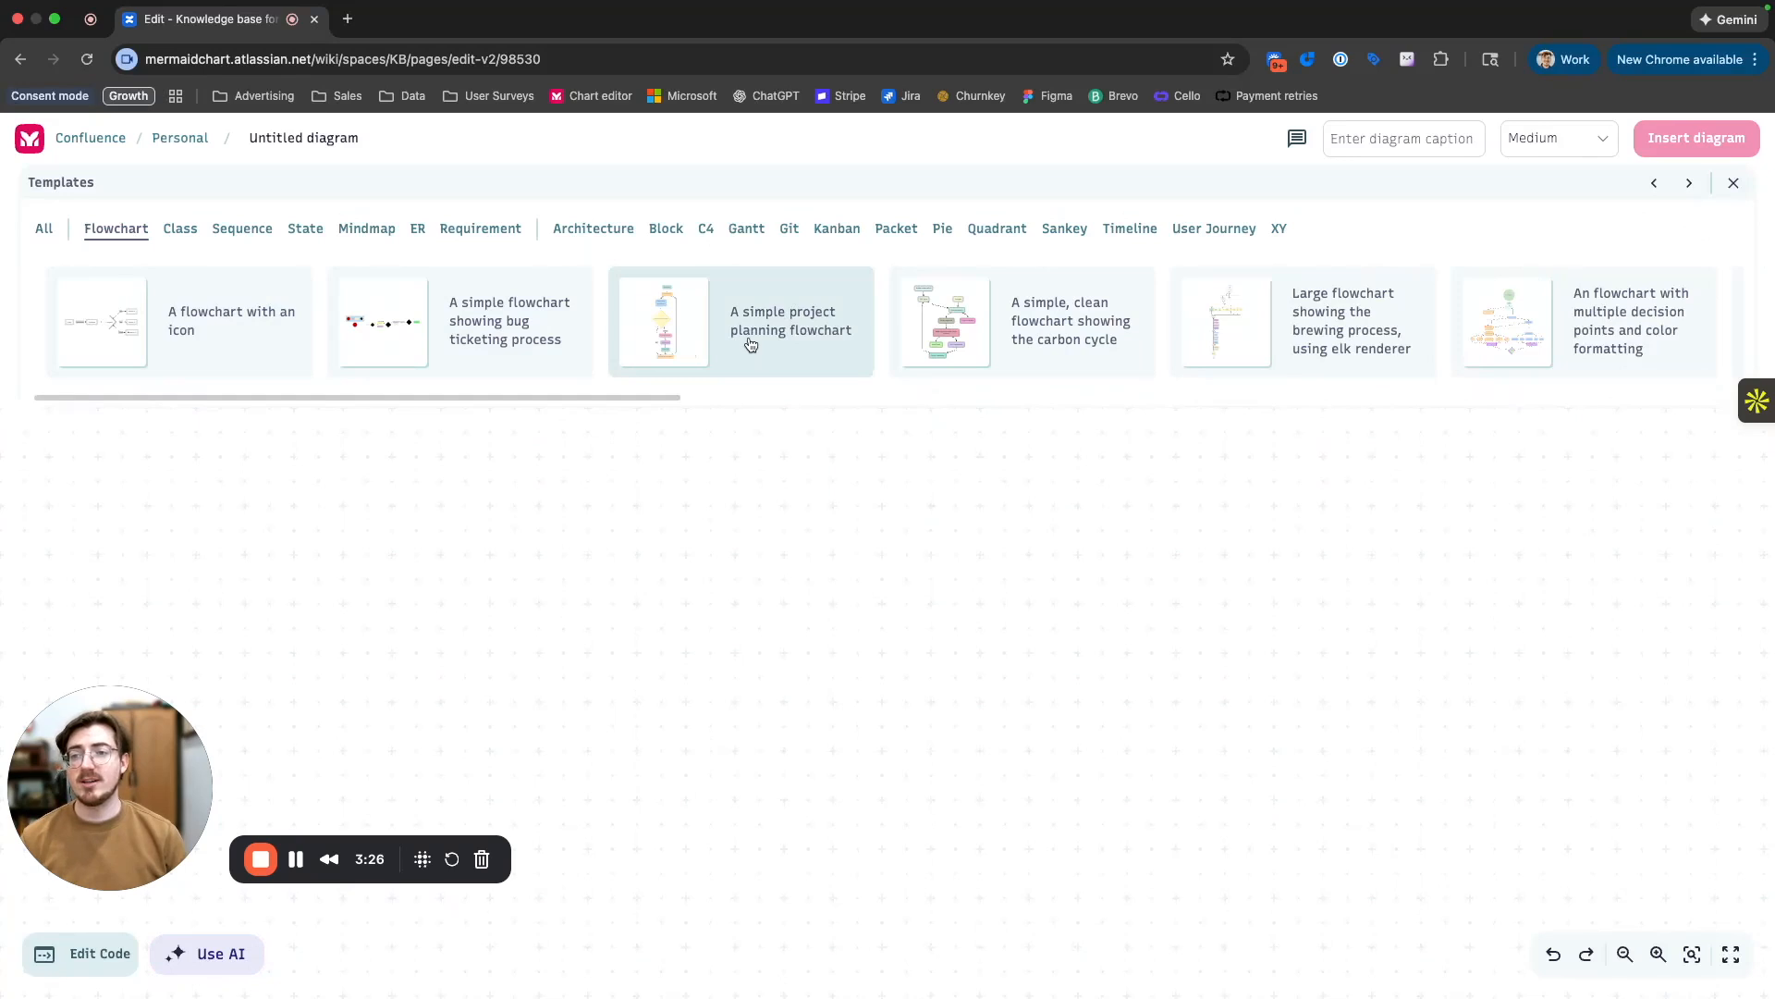
{"action": "left_click", "coordinate": [189, 242]}
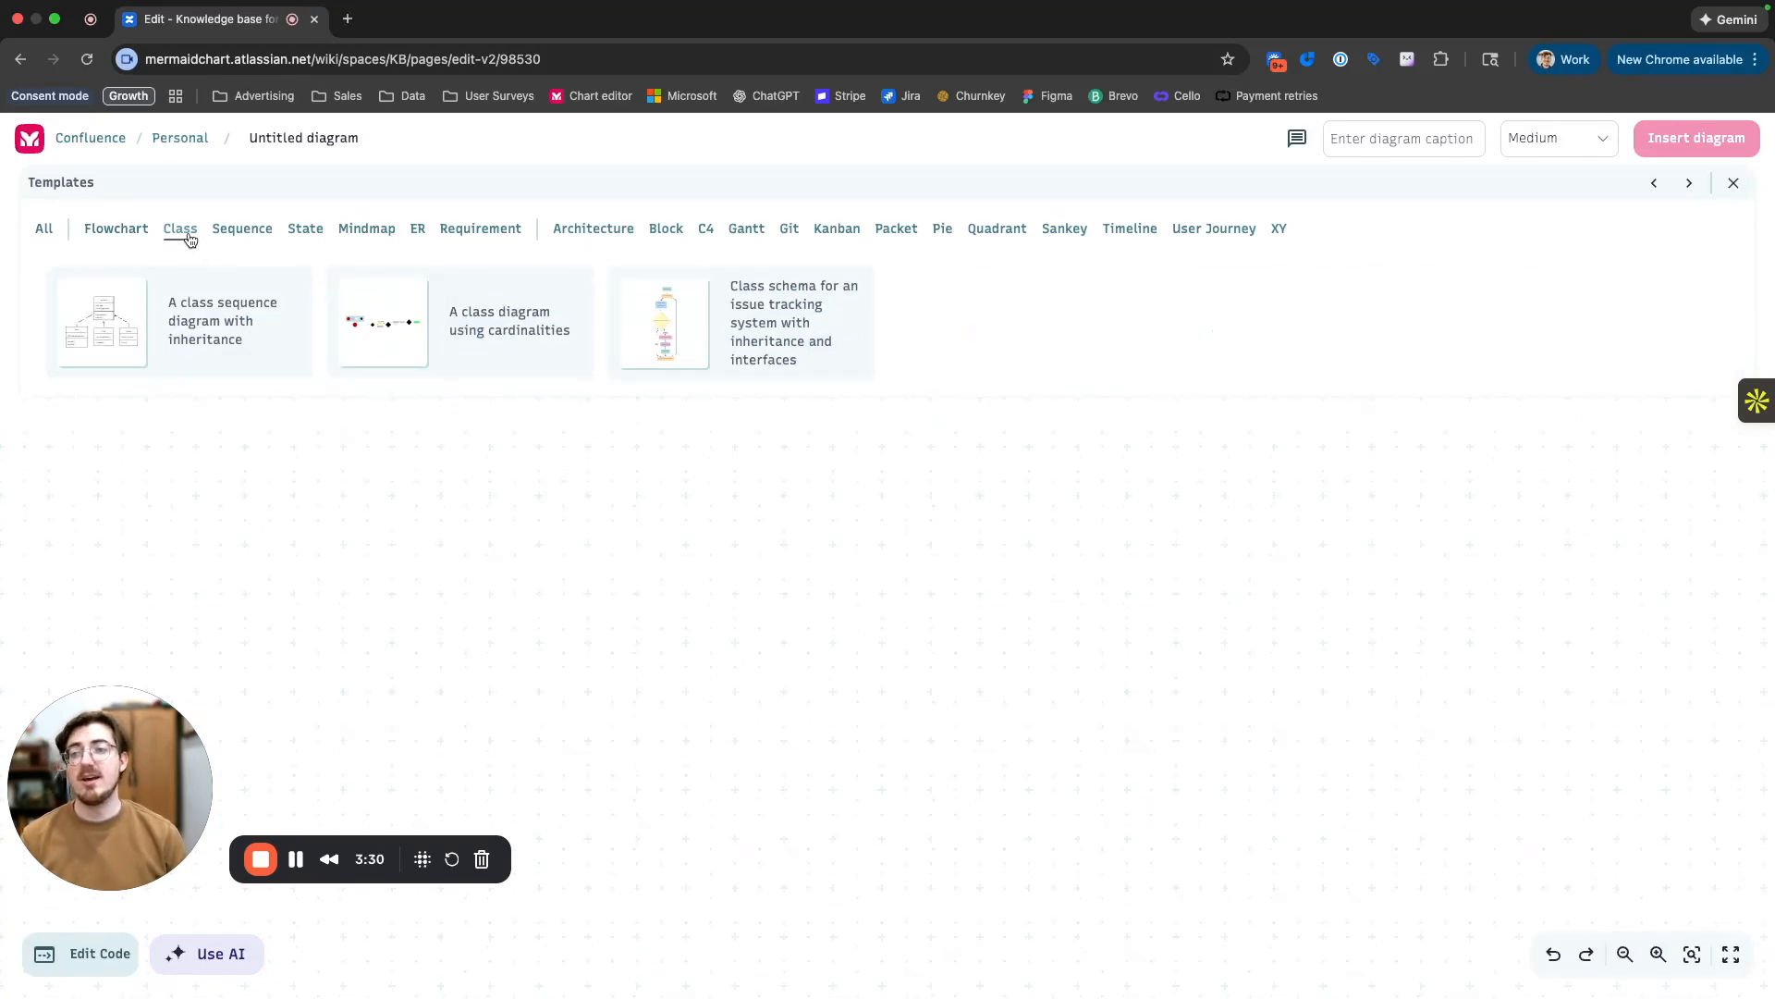
{"action": "left_click", "coordinate": [246, 238]}
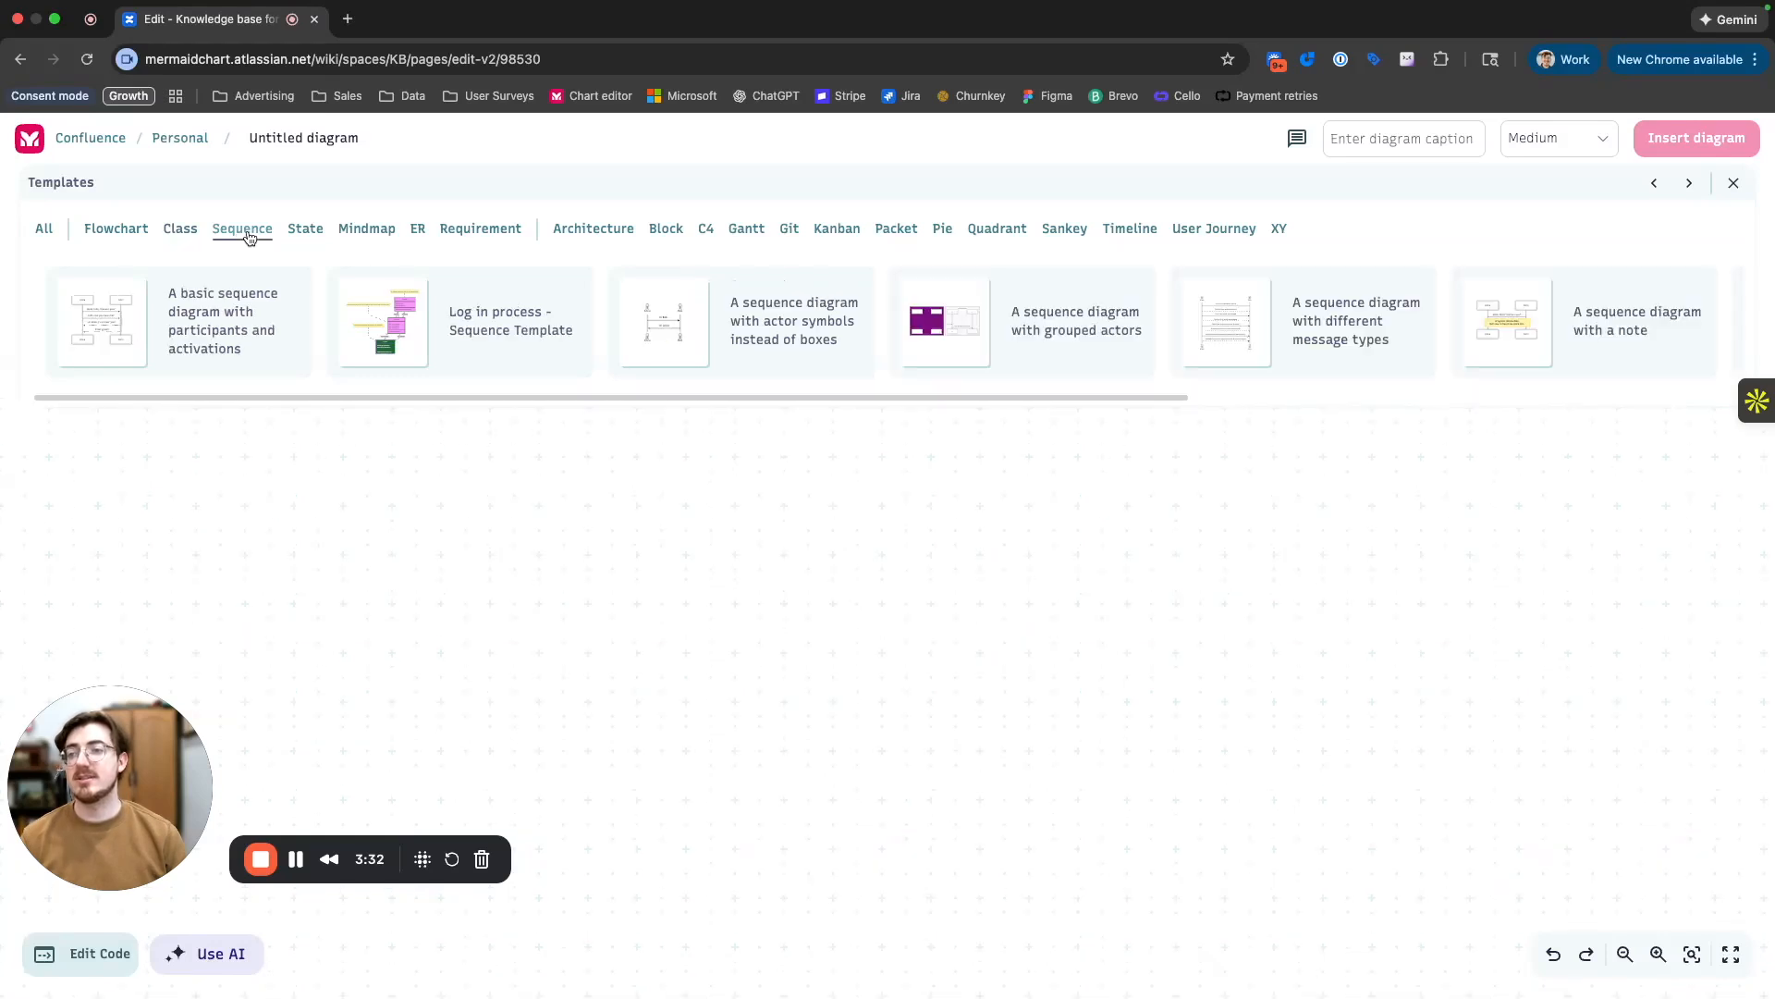
{"action": "left_click", "coordinate": [309, 239]}
{"action": "left_click", "coordinate": [364, 240]}
{"action": "left_click", "coordinate": [423, 237]}
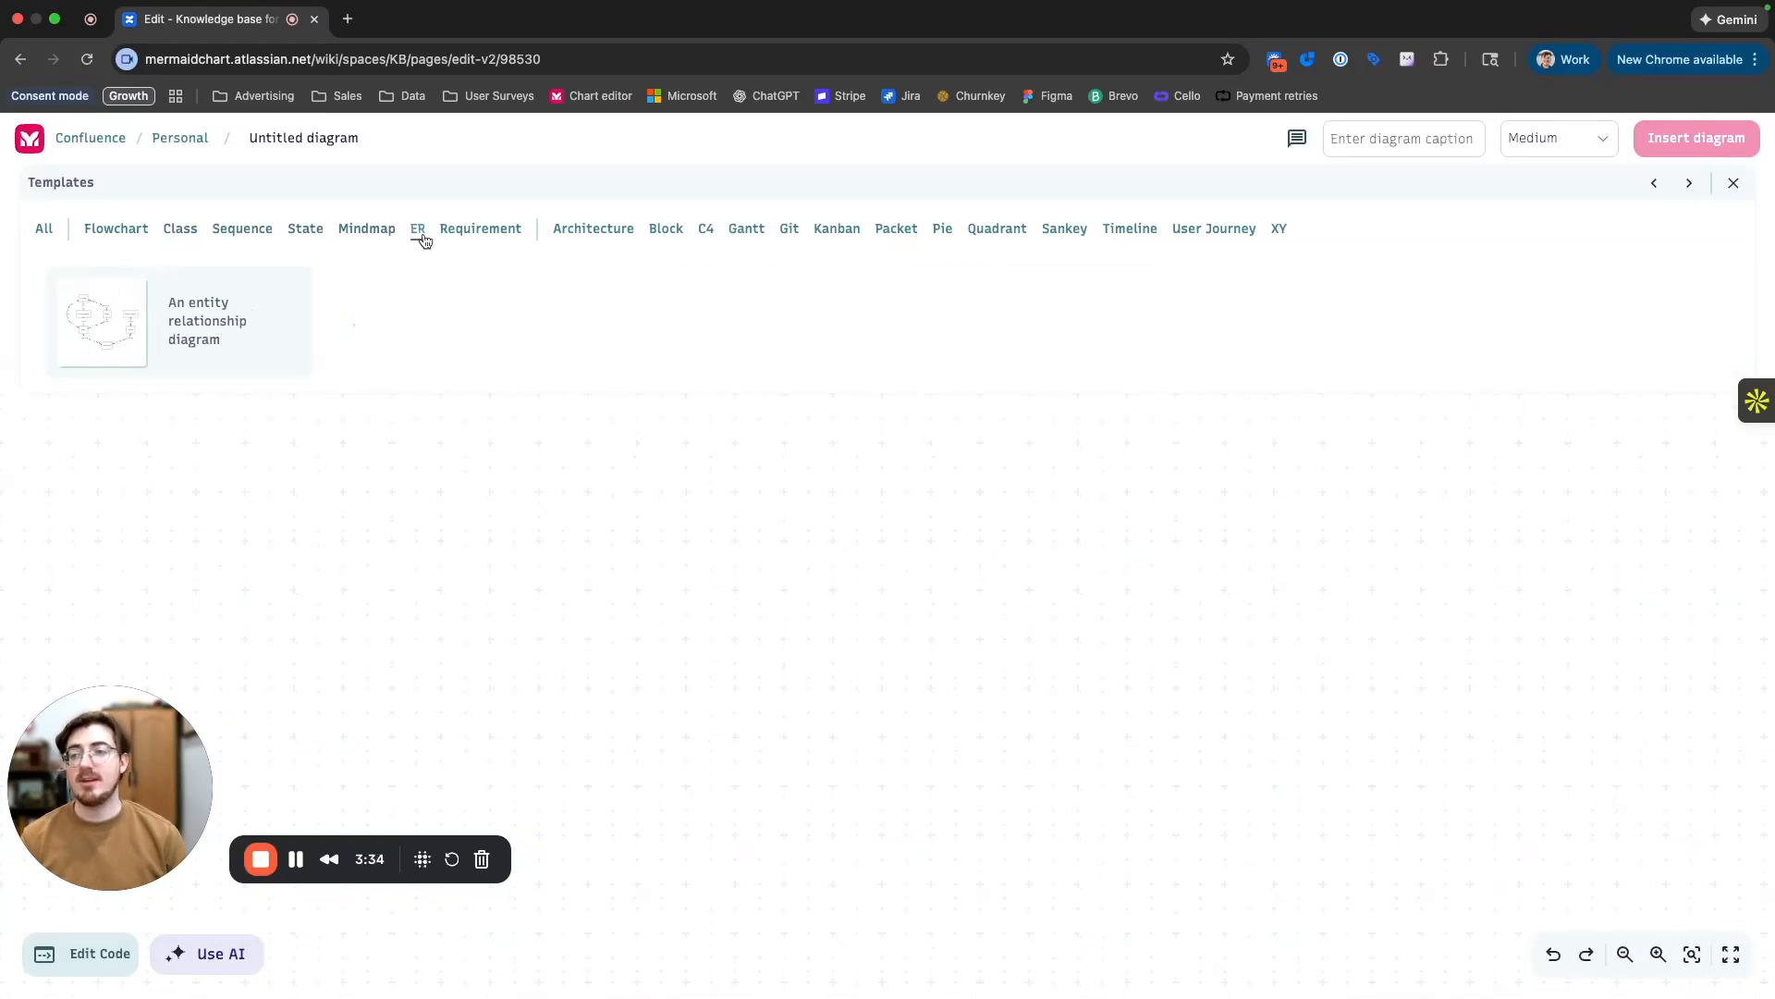
{"action": "left_click", "coordinate": [245, 319]}
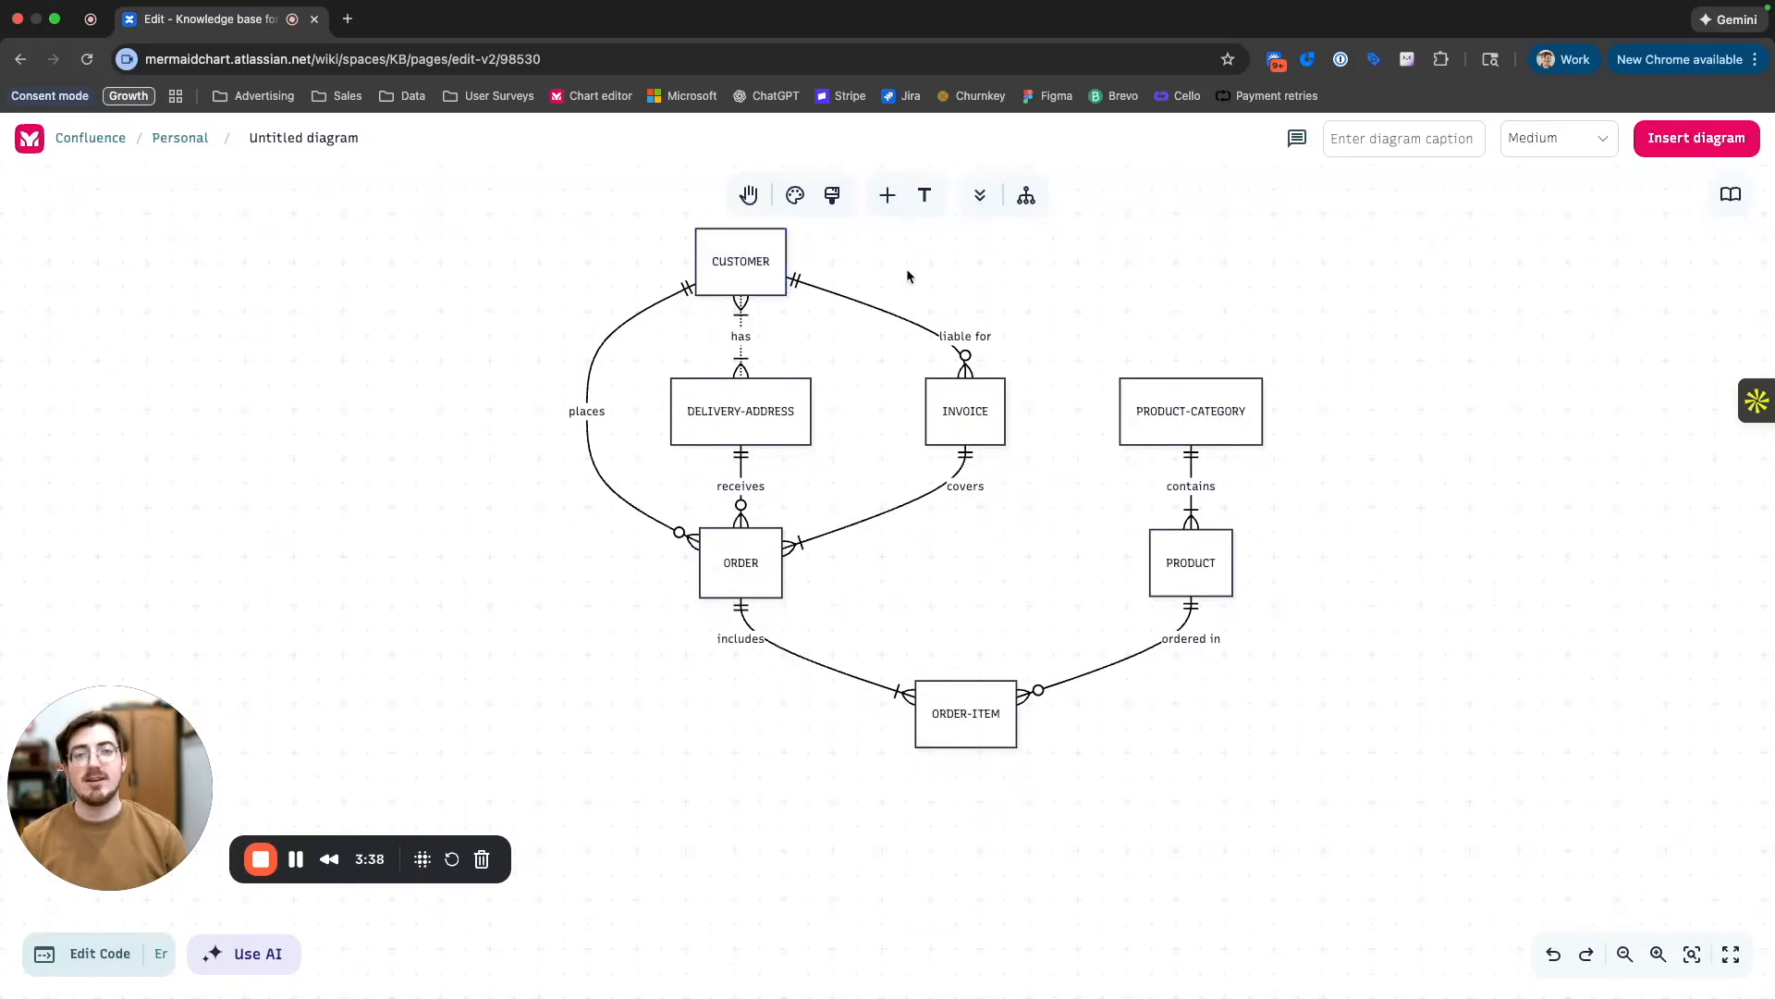
Examine the entity relationship diagram's code, close it, and inspect the CUSTOMER entity in the visual editor.
{"action": "scroll", "coordinate": [907, 277], "scroll_direction": "up", "scroll_amount": 3}
{"action": "left_click_drag", "start_coordinate": [907, 278], "coordinate": [887, 293]}
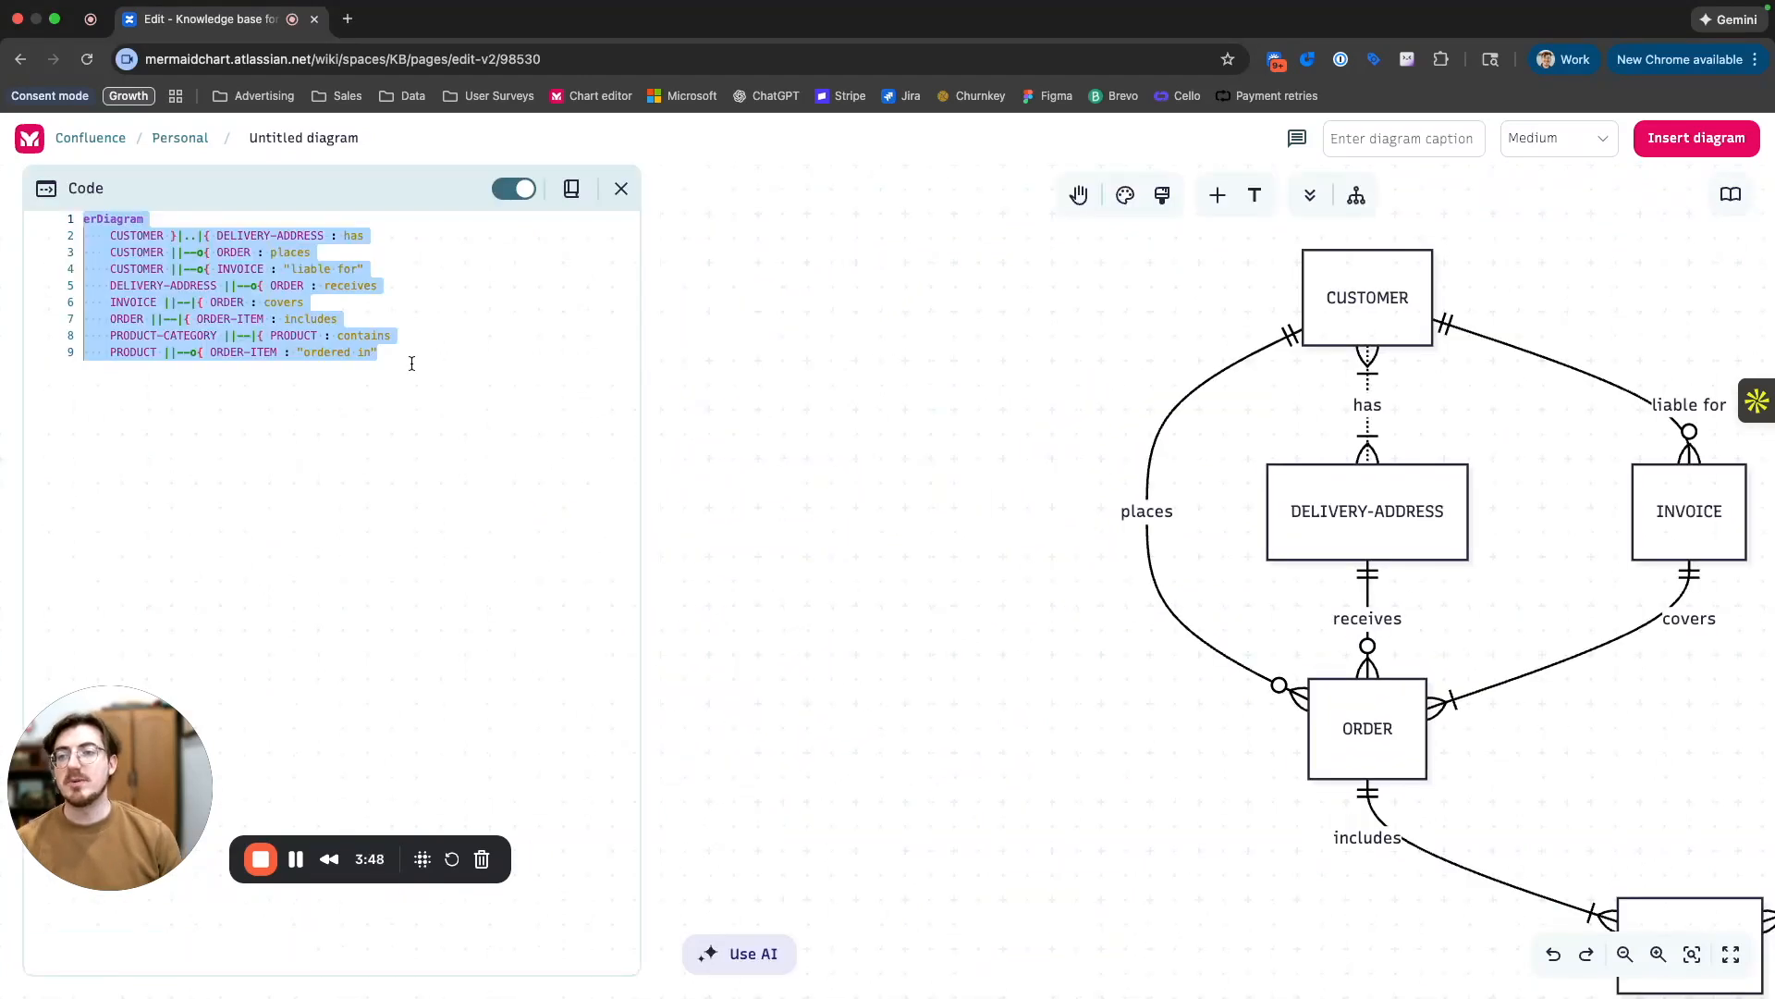
{"action": "left_click", "coordinate": [425, 352]}
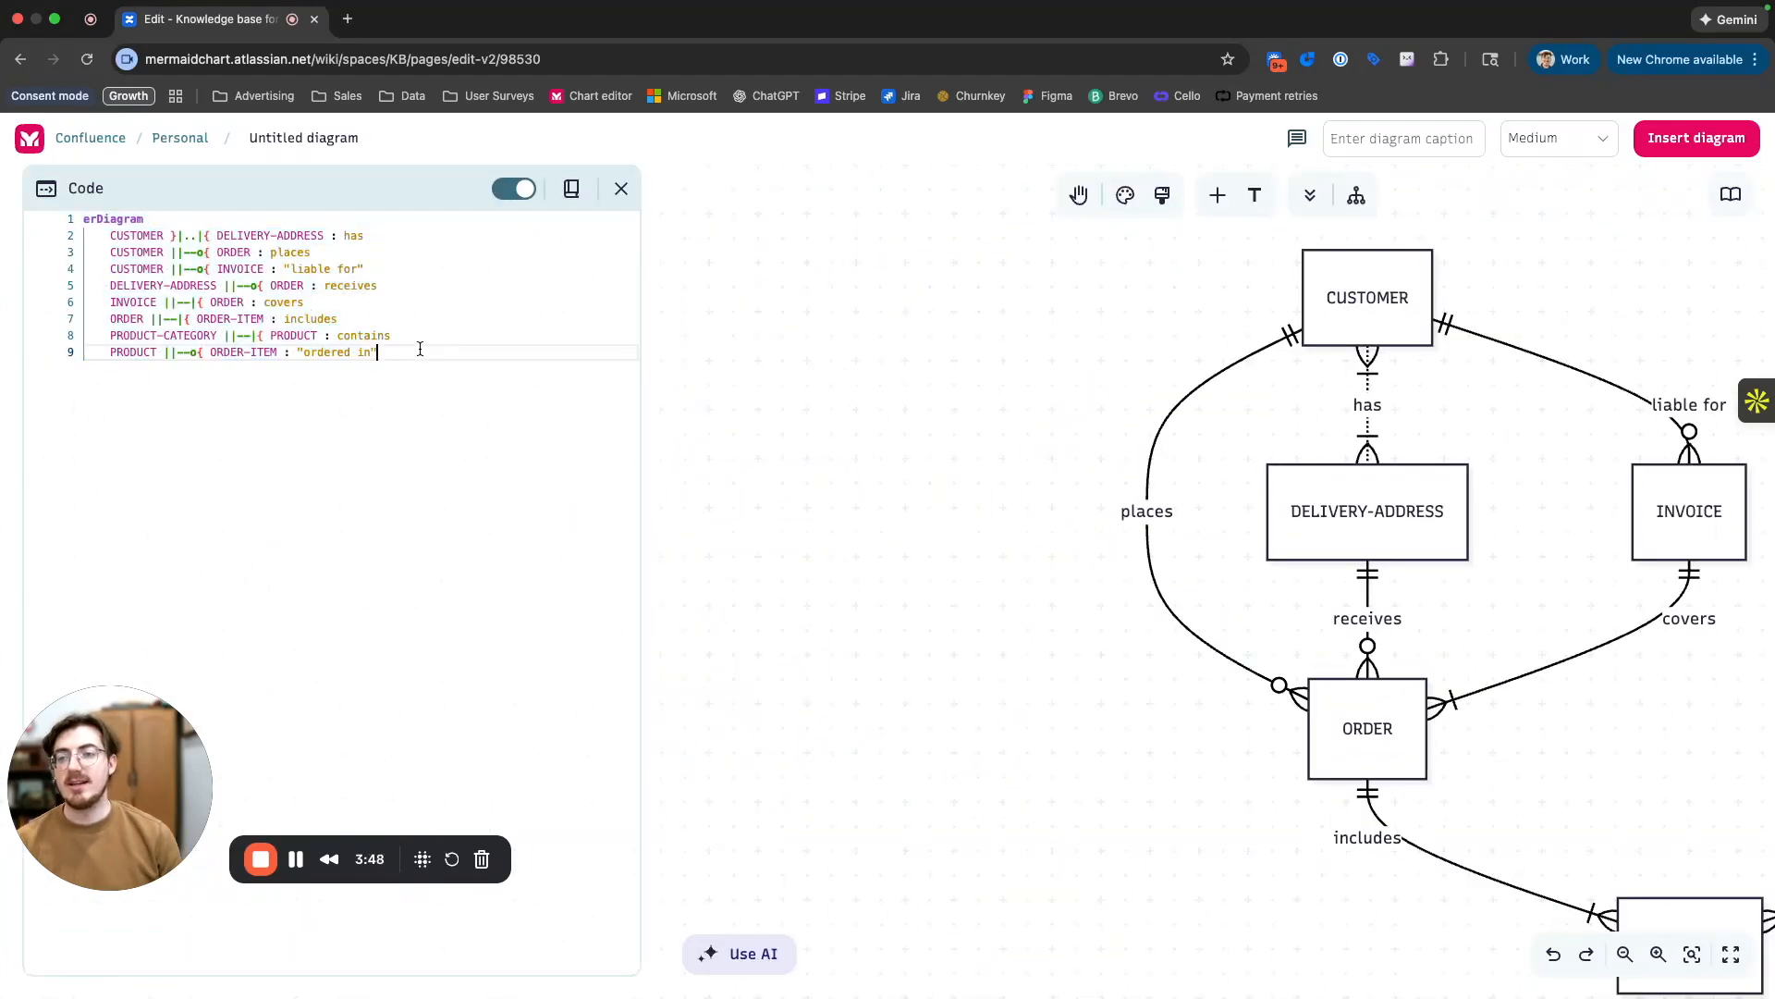
{"action": "left_click", "coordinate": [621, 188]}
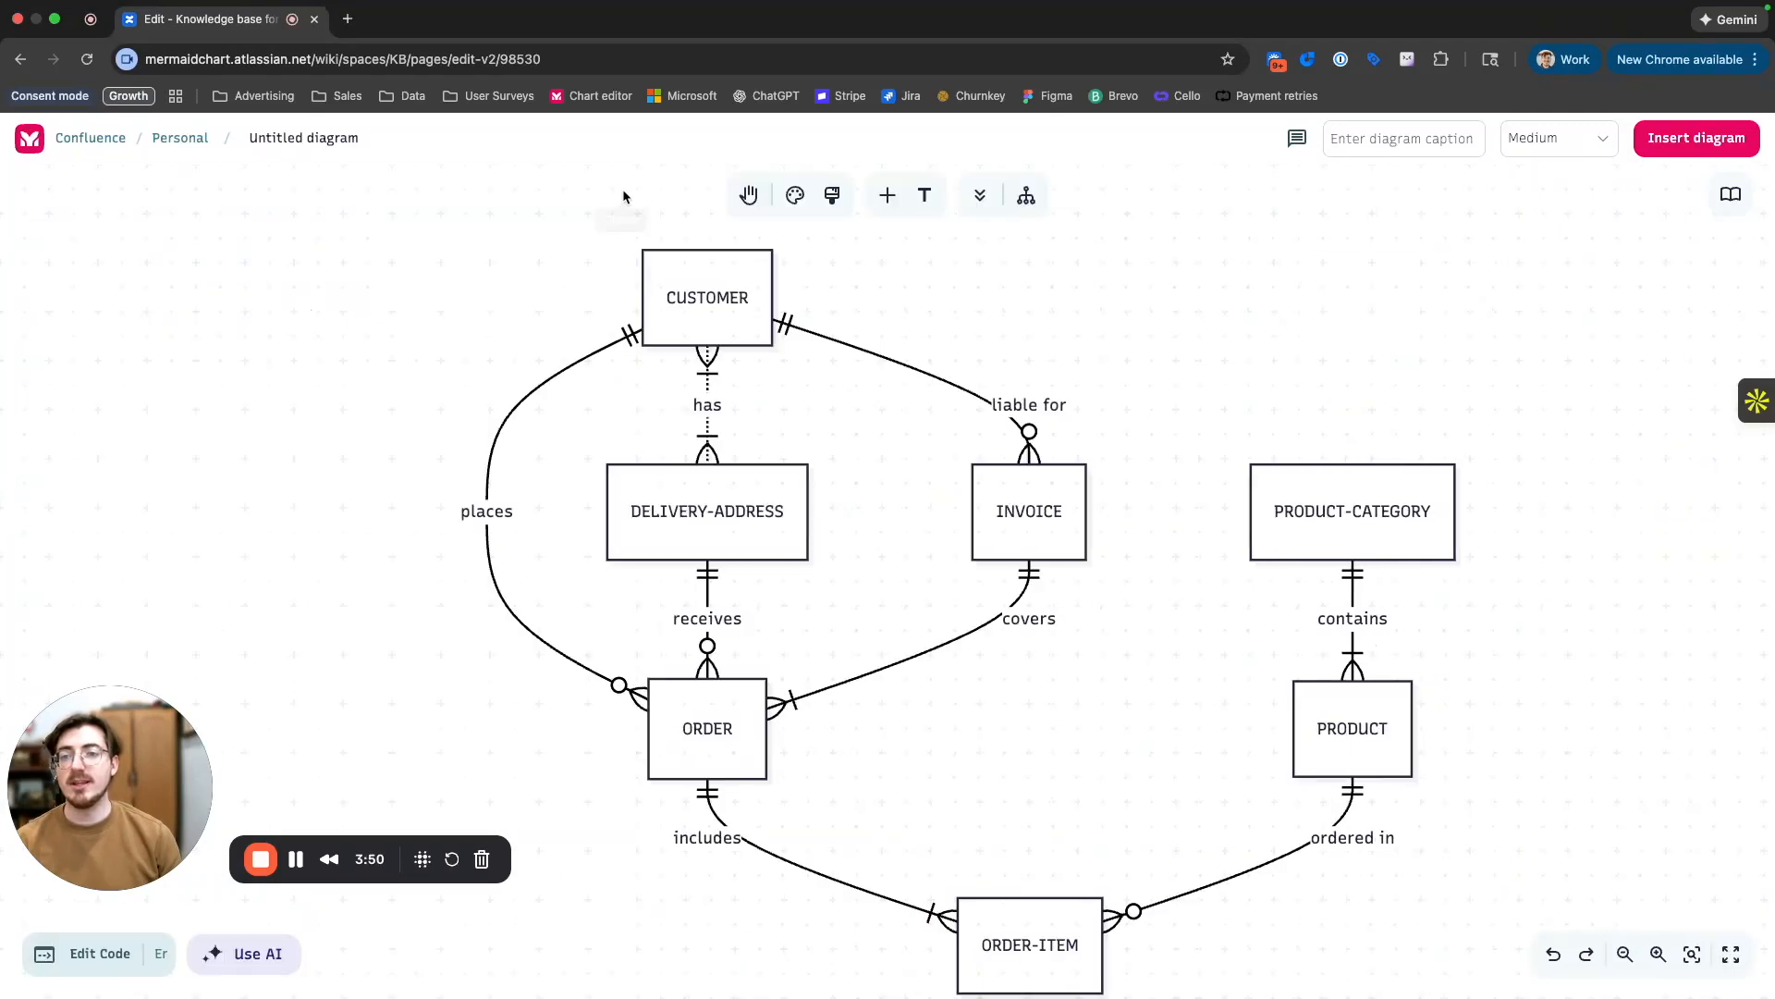
{"action": "double_click", "coordinate": [715, 302]}
{"action": "left_click", "coordinate": [971, 327]}
{"action": "left_click", "coordinate": [824, 404]}
{"action": "left_click", "coordinate": [578, 452]}
Generate the suggested "Sequence diagram for online order placement" with Mermaid AI and open the result for editing.
{"action": "left_click", "coordinate": [268, 960]}
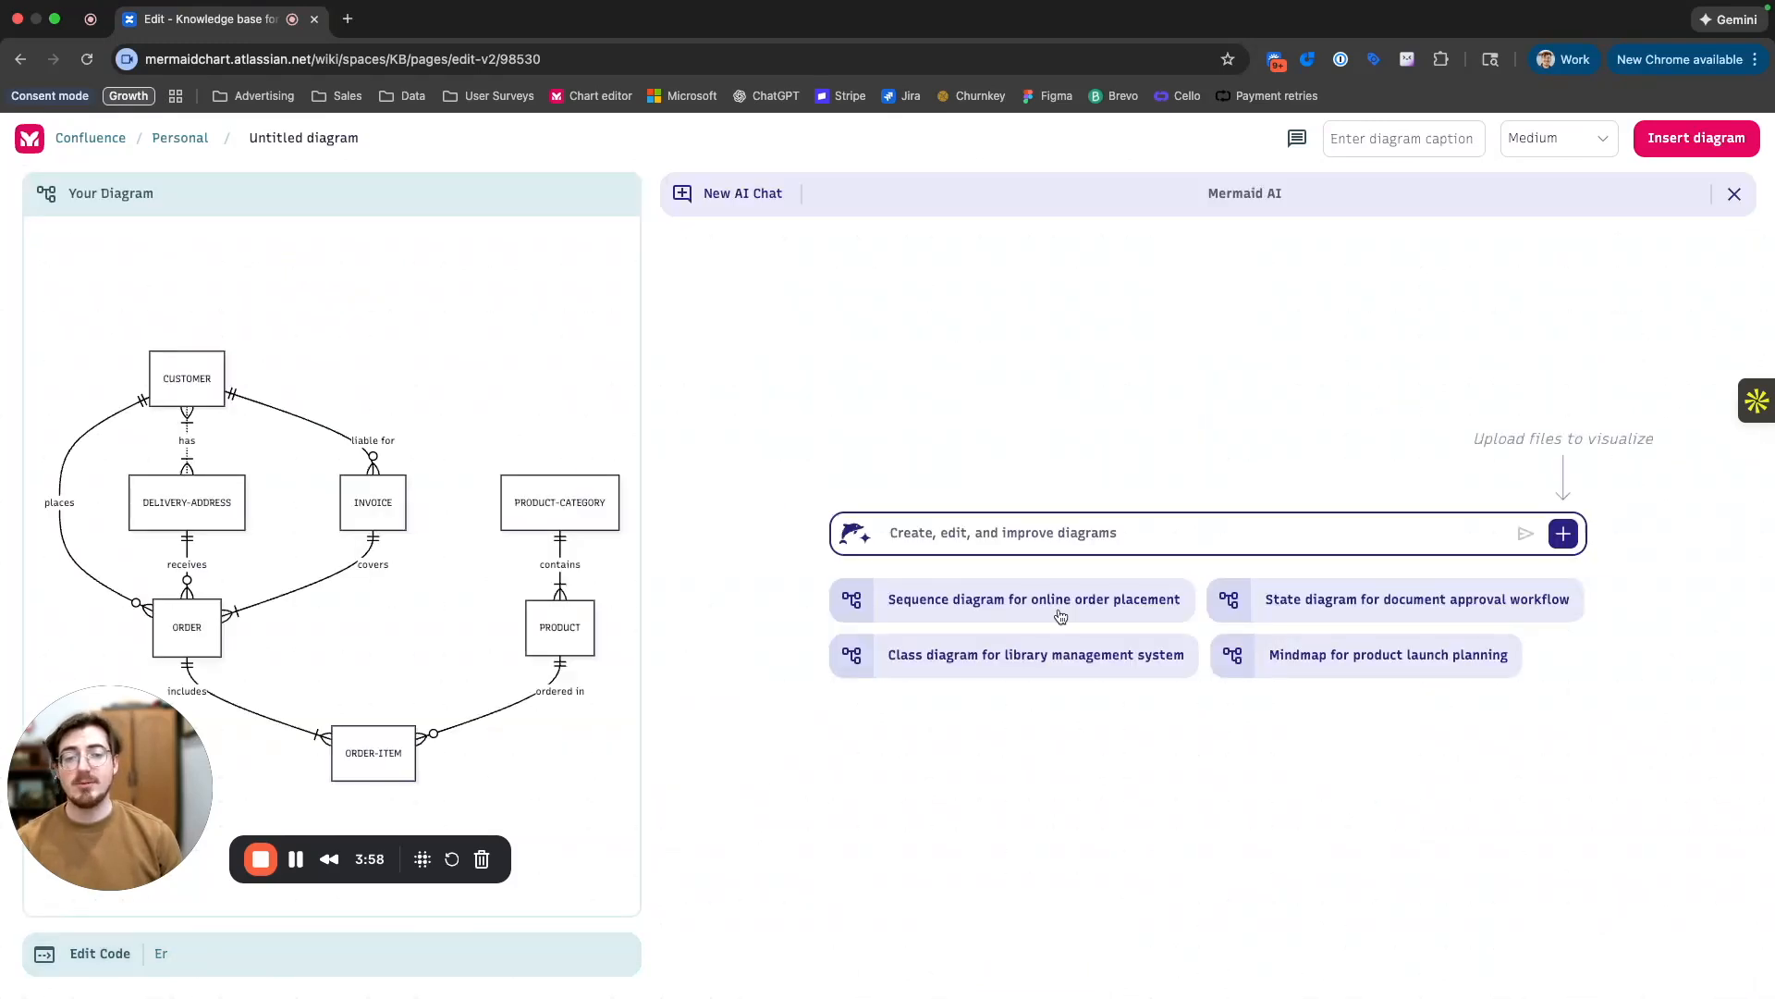
{"action": "left_click", "coordinate": [1024, 602]}
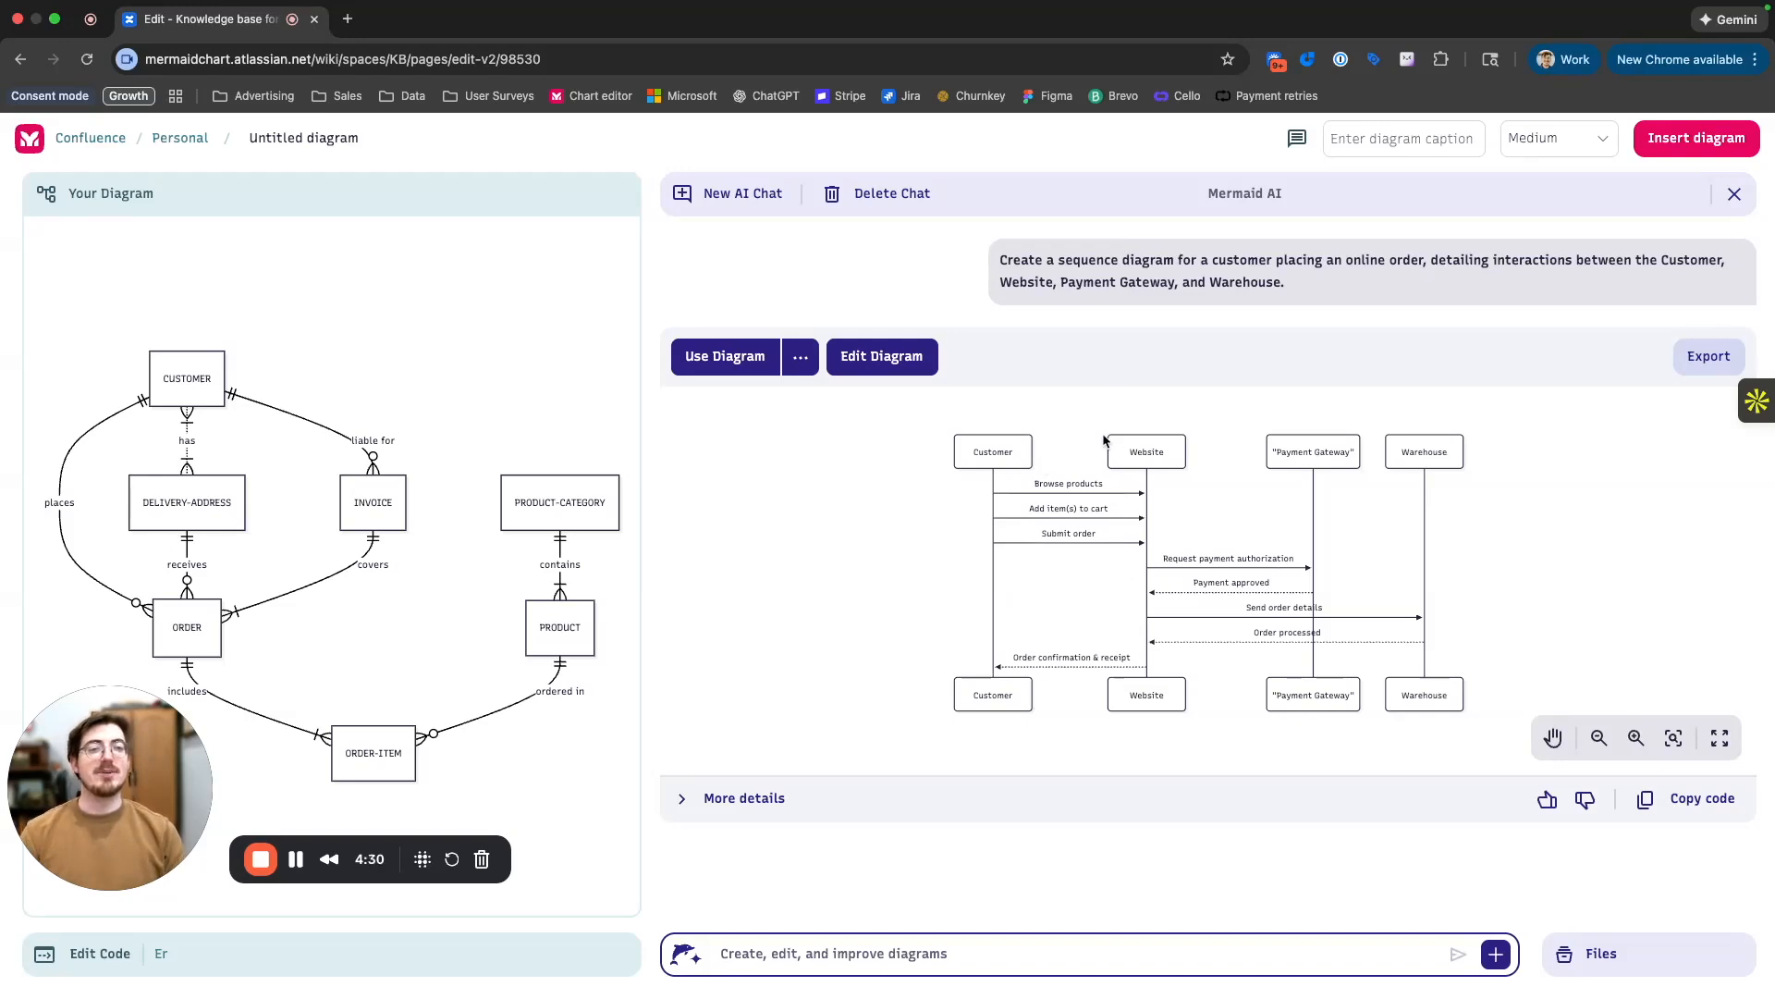
{"action": "left_click", "coordinate": [879, 364]}
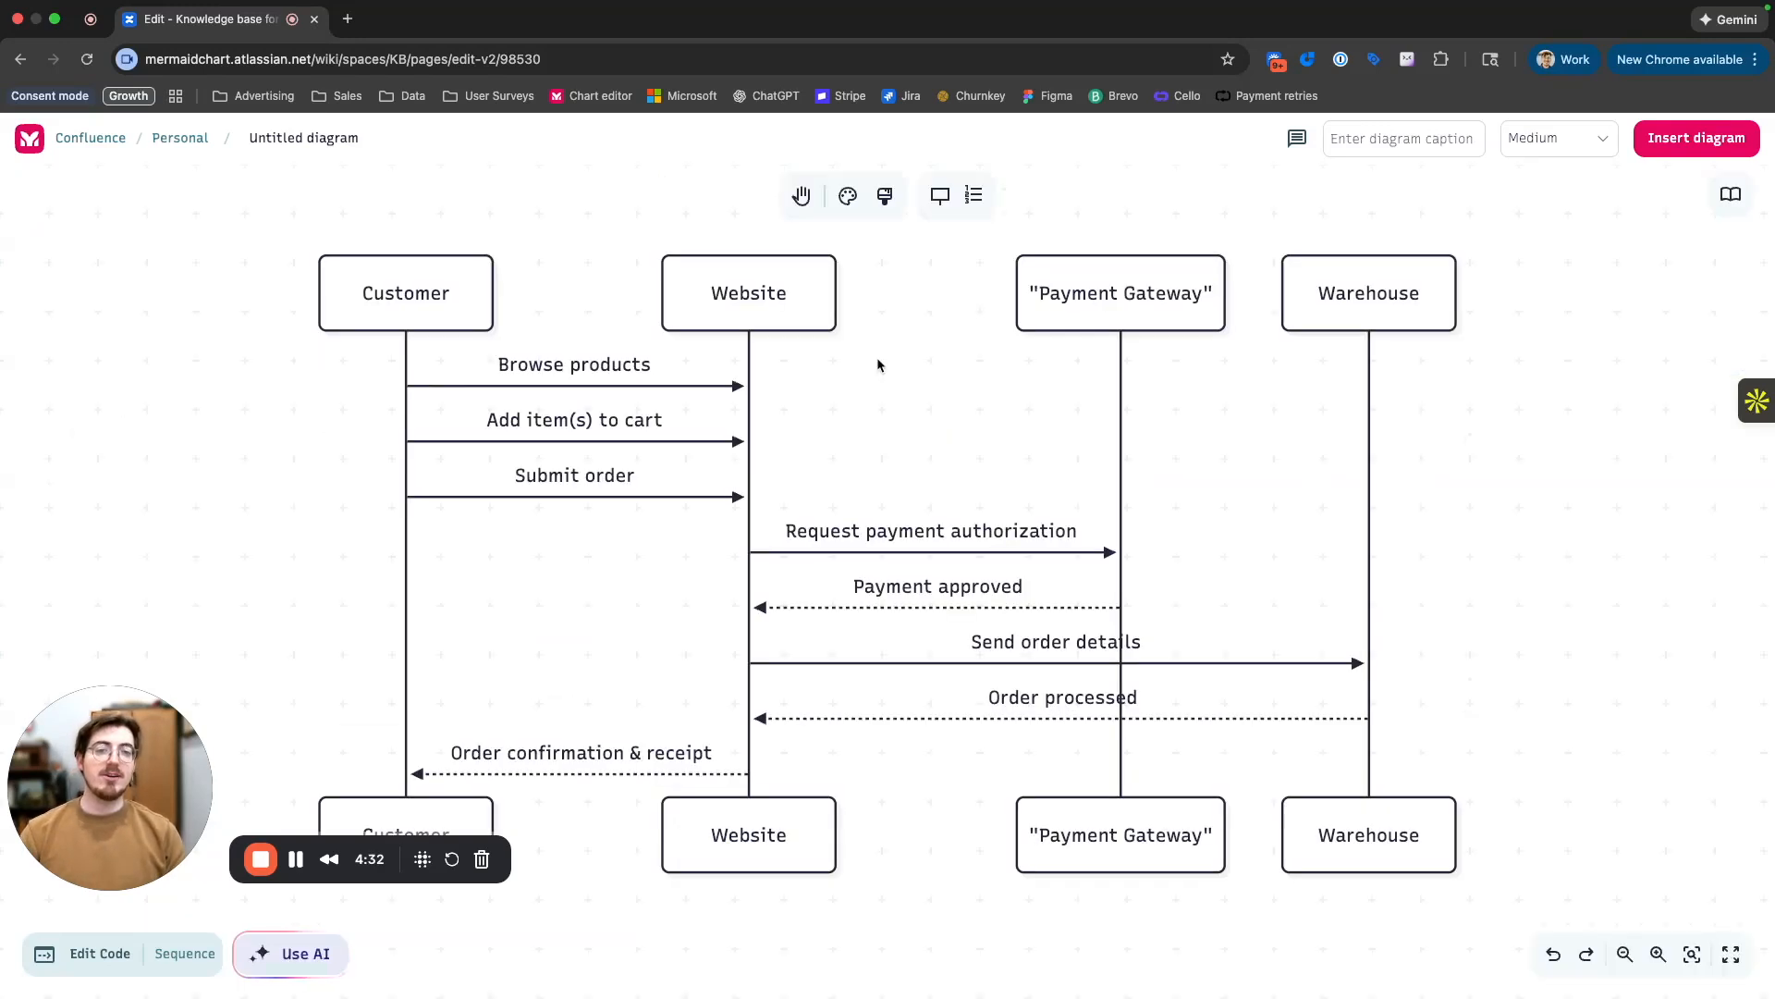
Examine the participants and the code of the online order sequence diagram, then close the code view.
{"action": "left_click", "coordinate": [819, 296]}
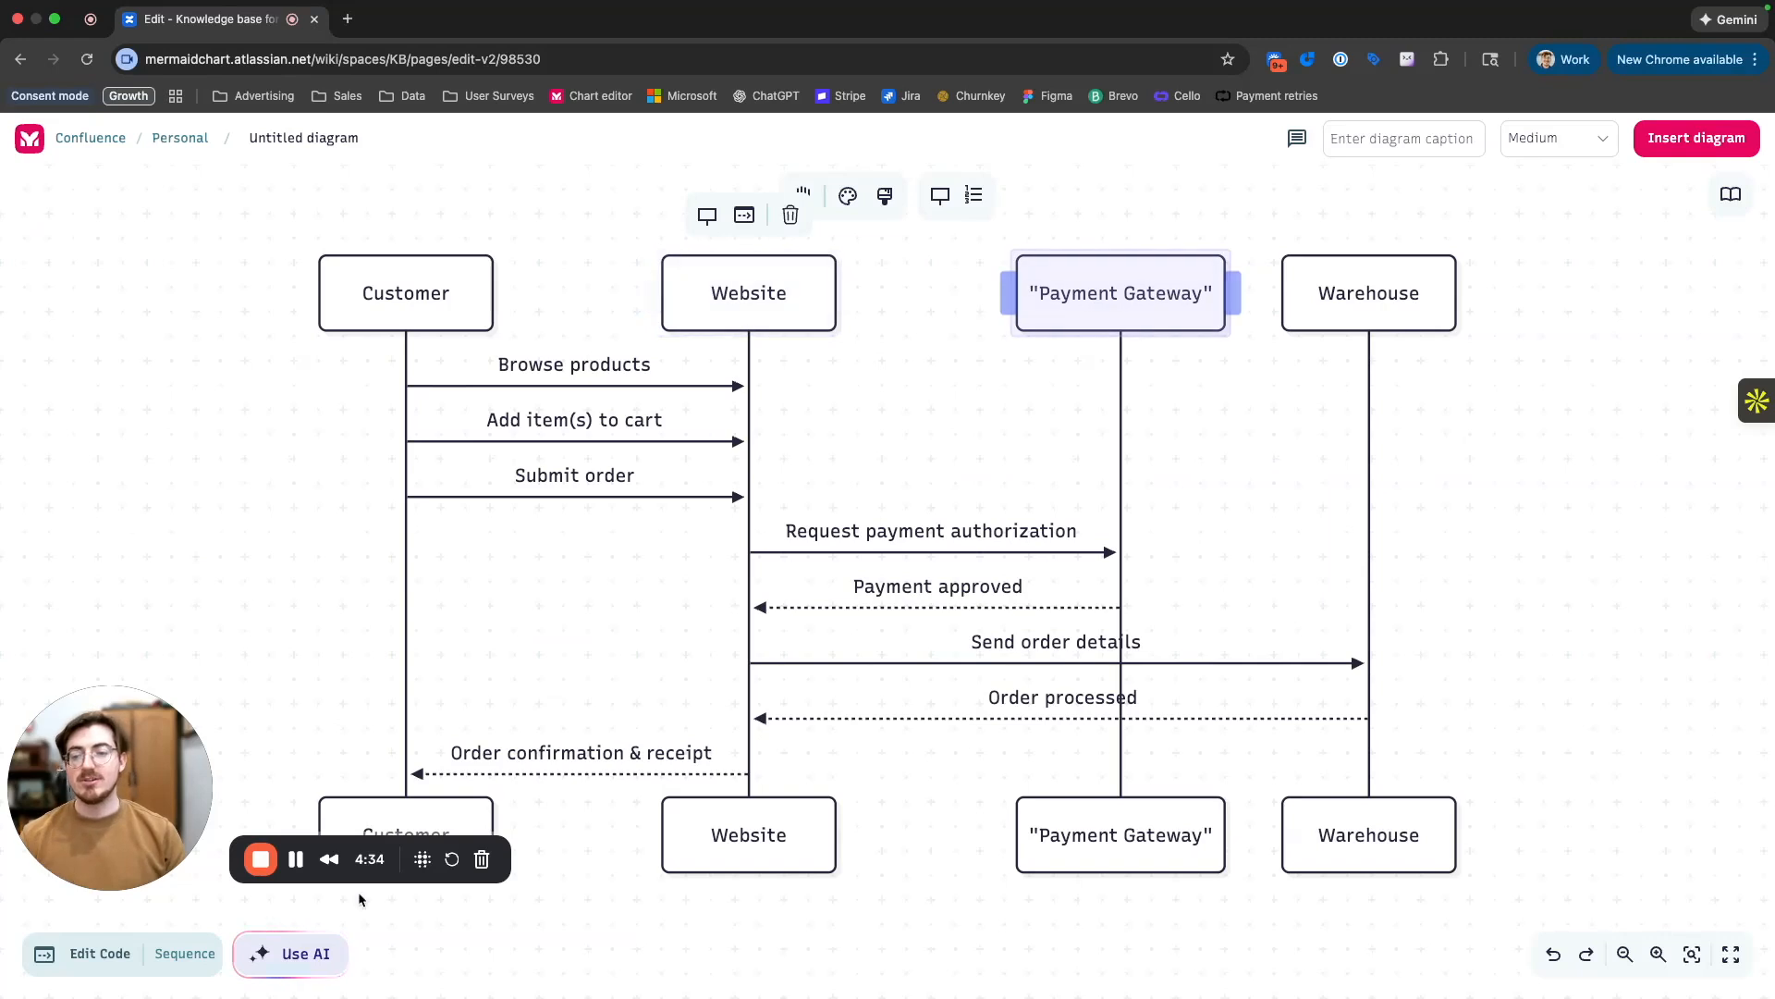
{"action": "left_click", "coordinate": [83, 953]}
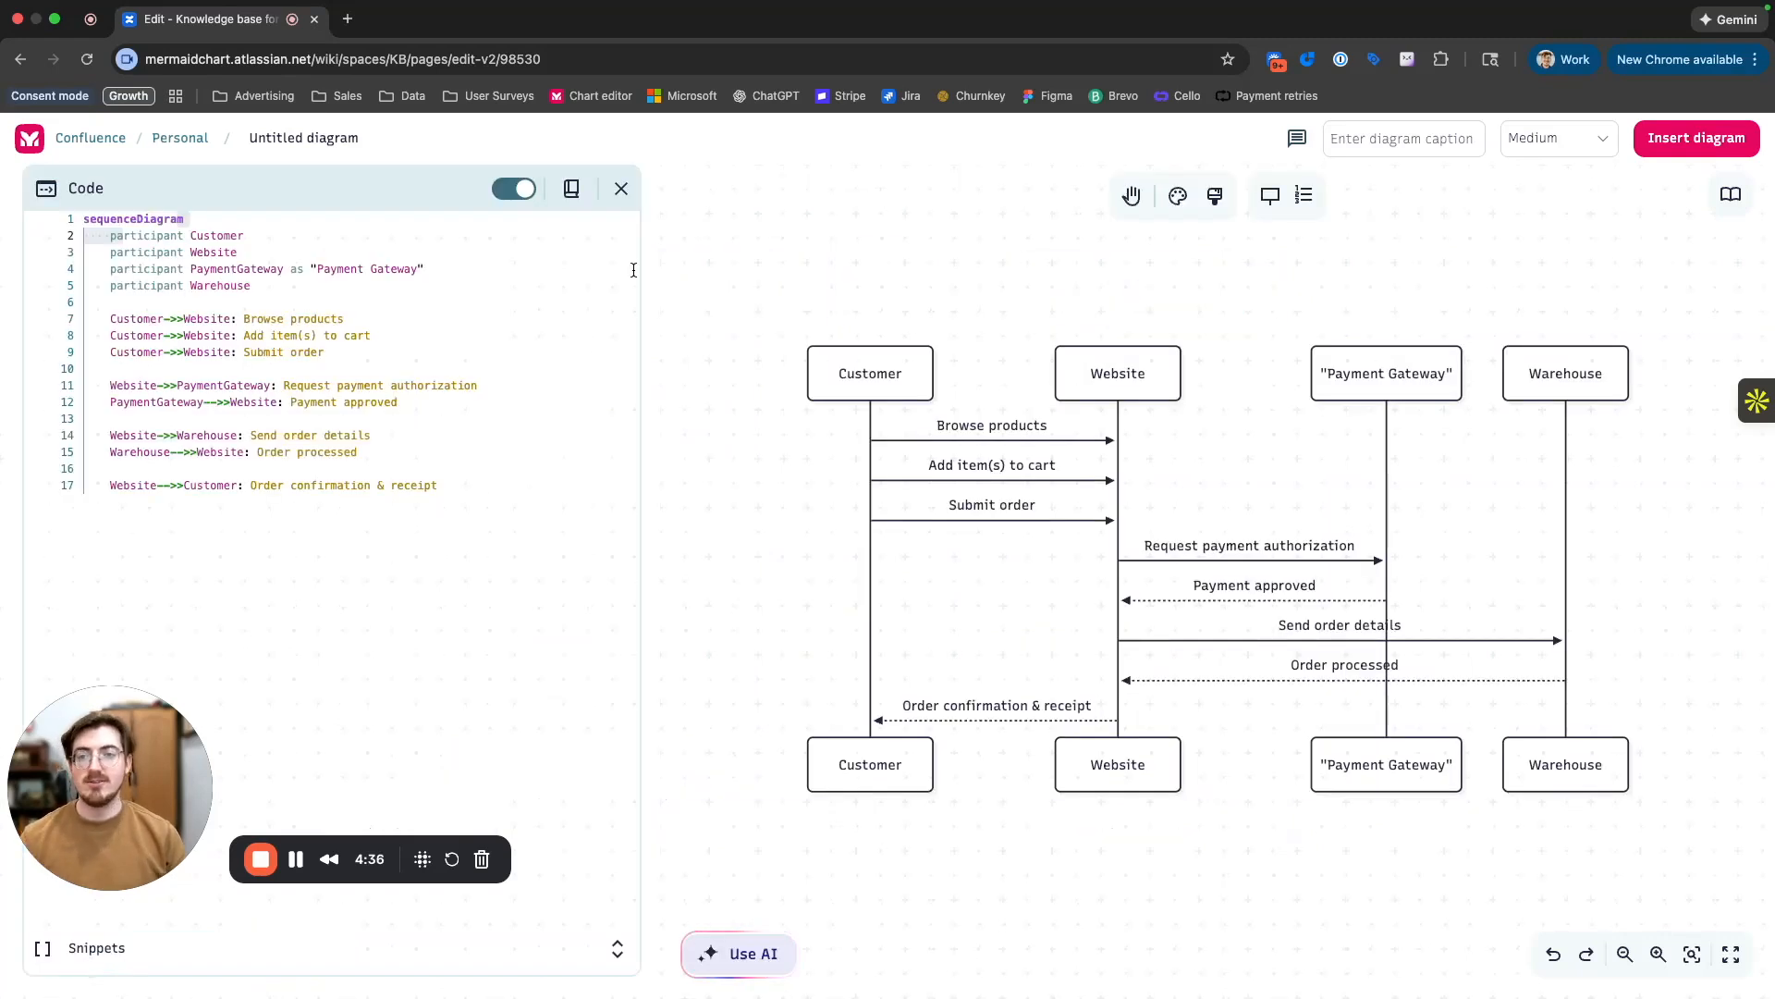
{"action": "left_click", "coordinate": [621, 188]}
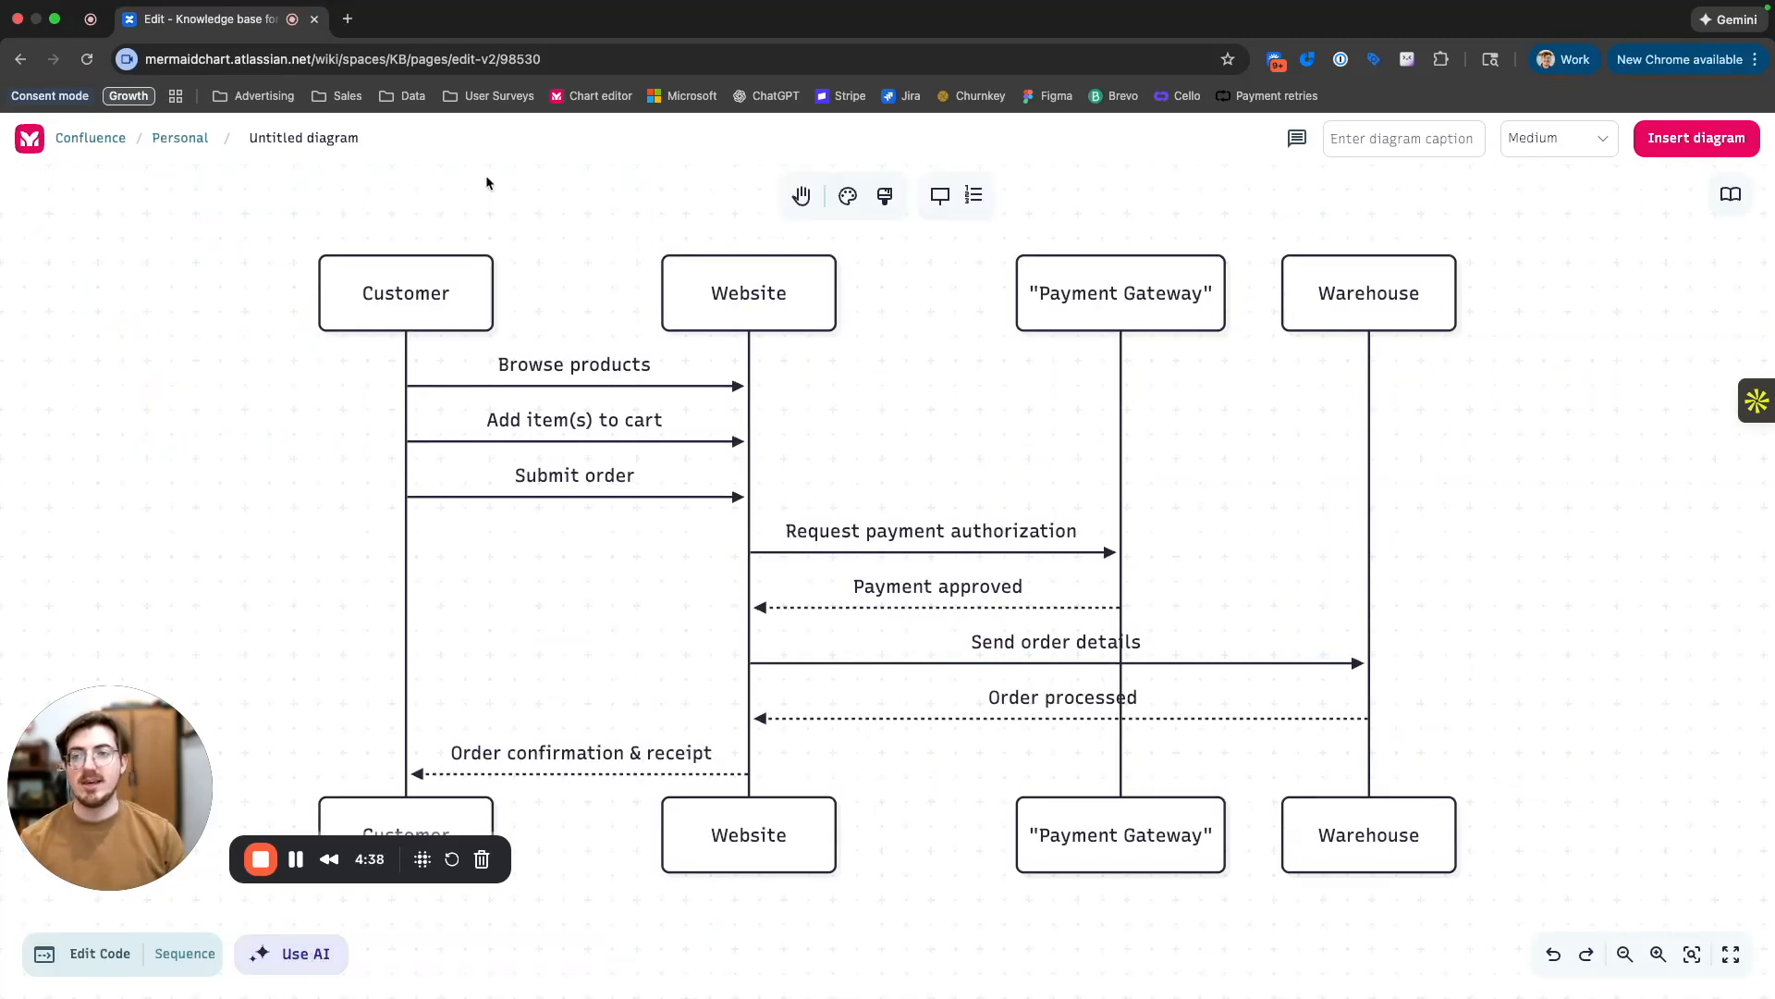
Rename the diagram to "Hello" and check its comments.
{"action": "triple_click", "coordinate": [351, 137]}
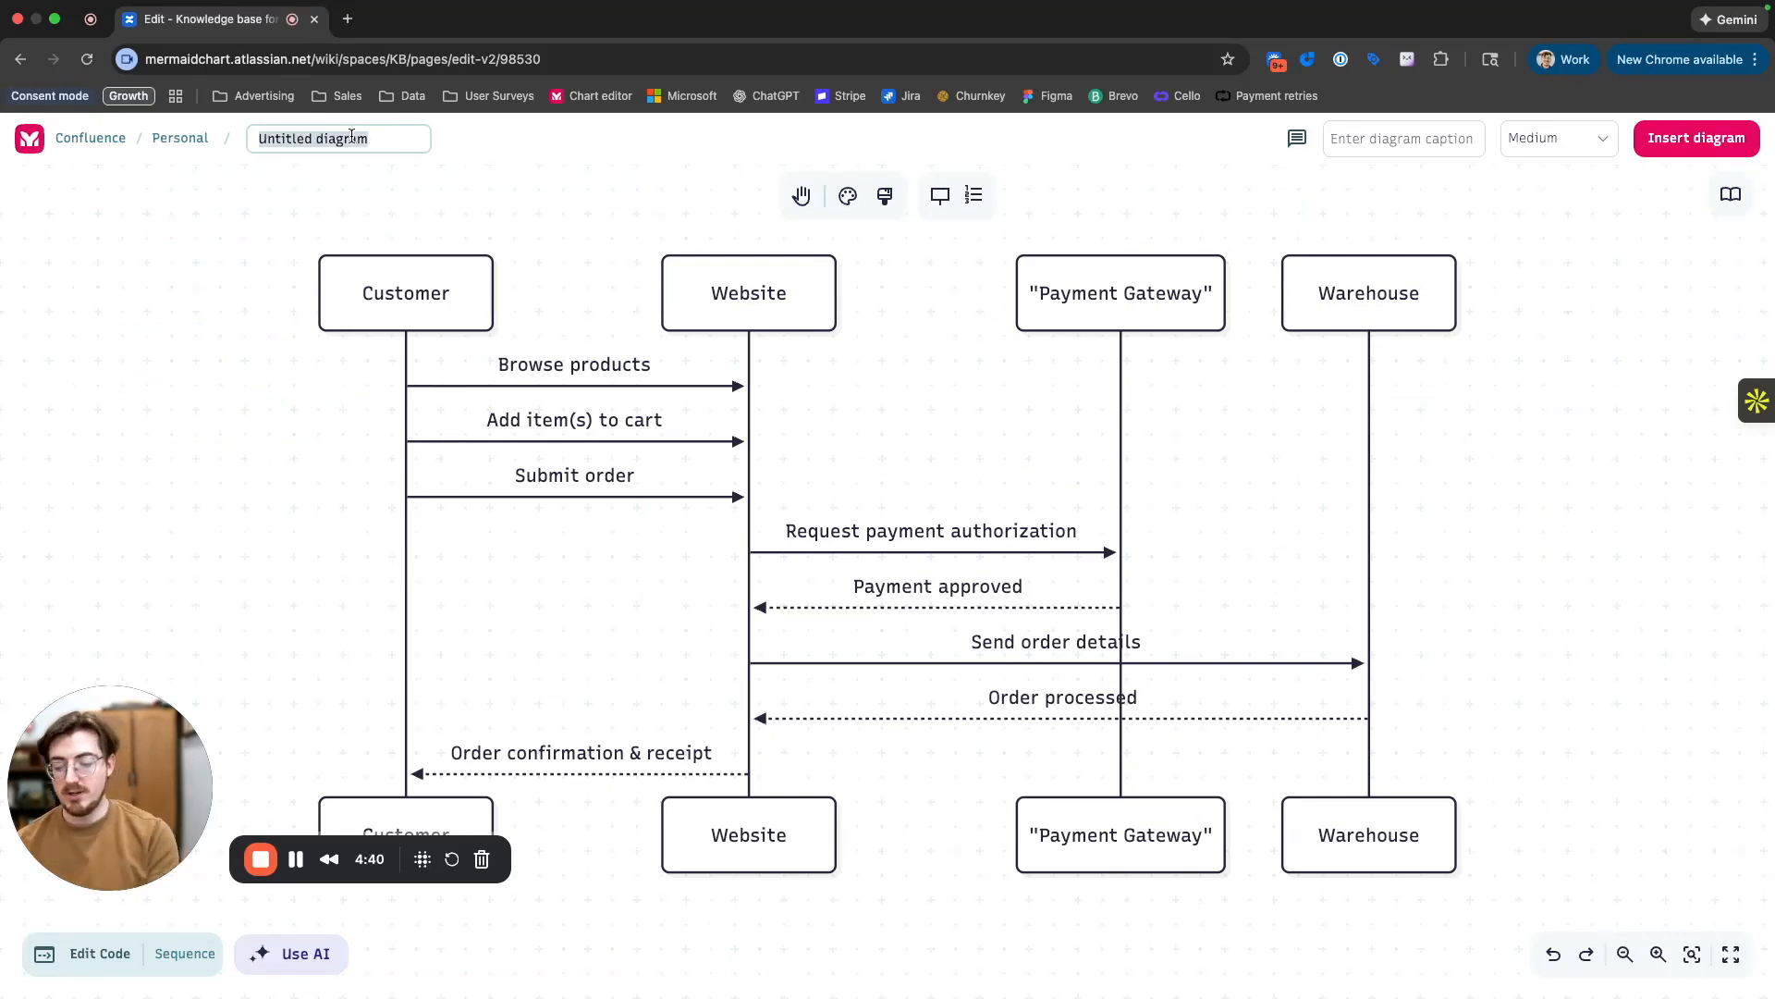
{"action": "type", "text": "Hello"}
{"action": "key", "text": "Return"}
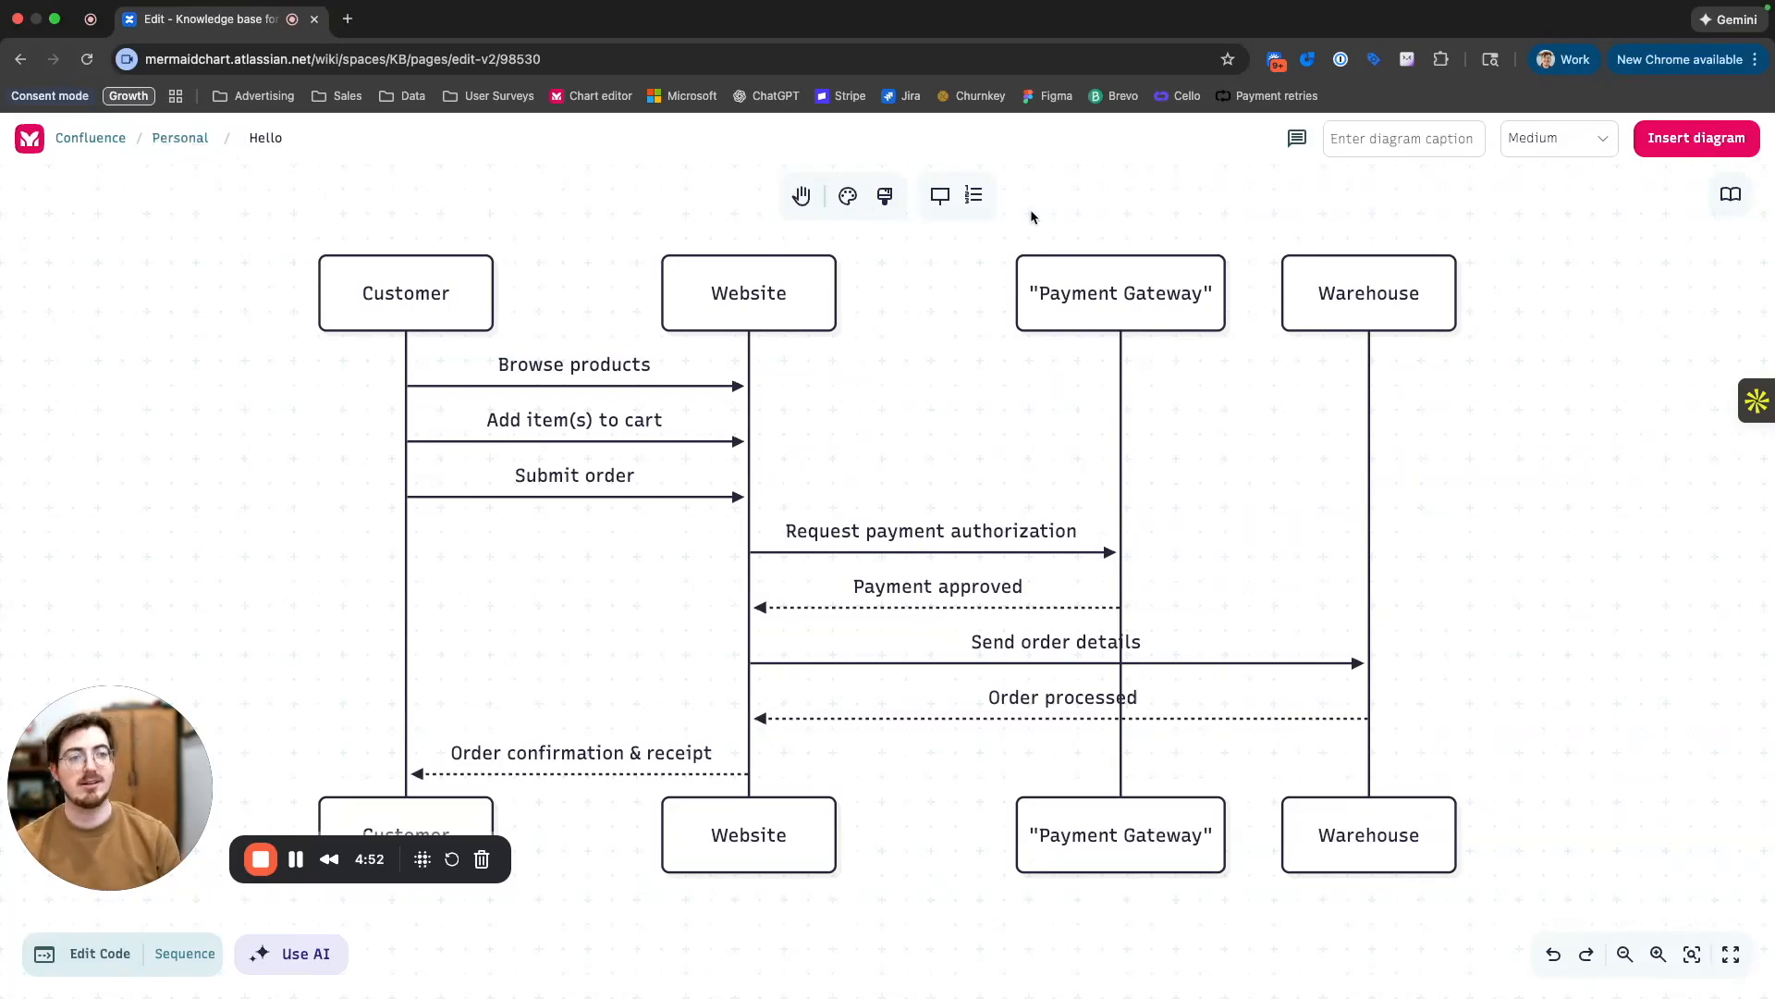
{"action": "left_click", "coordinate": [1297, 139]}
{"action": "left_click", "coordinate": [1297, 139]}
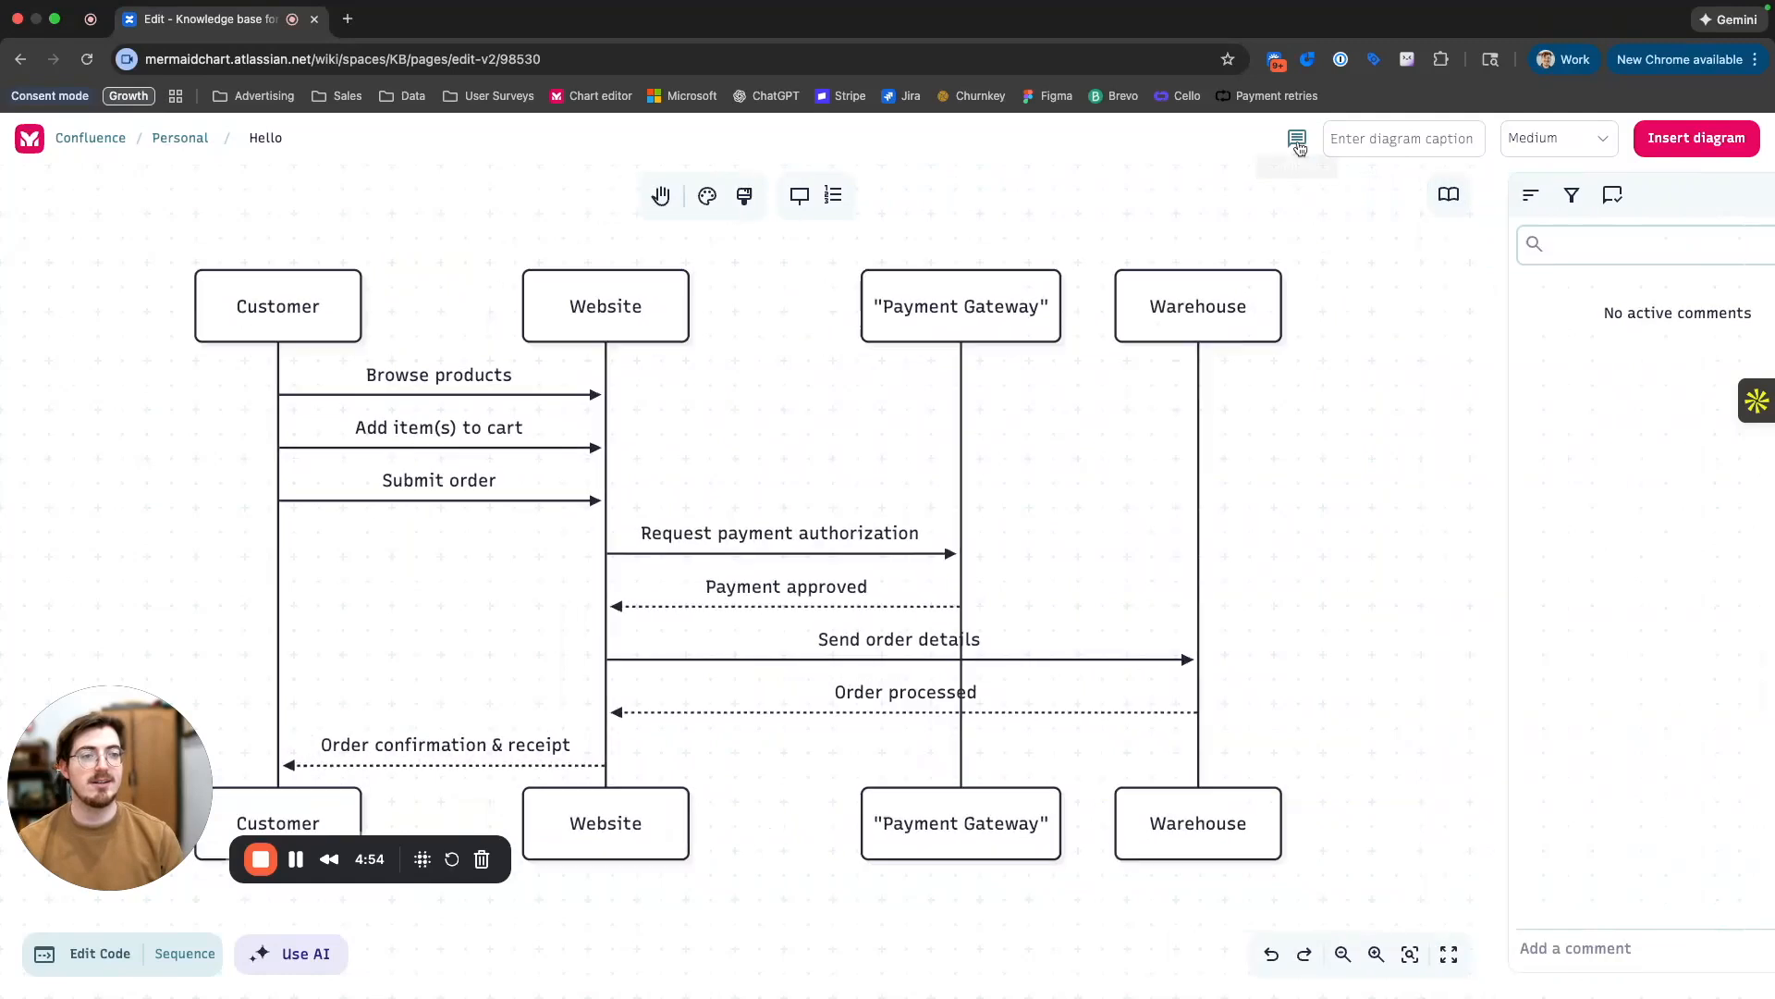
Give the diagram the caption "Caption sample" and set its display size to Large.
{"action": "left_click", "coordinate": [1403, 141]}
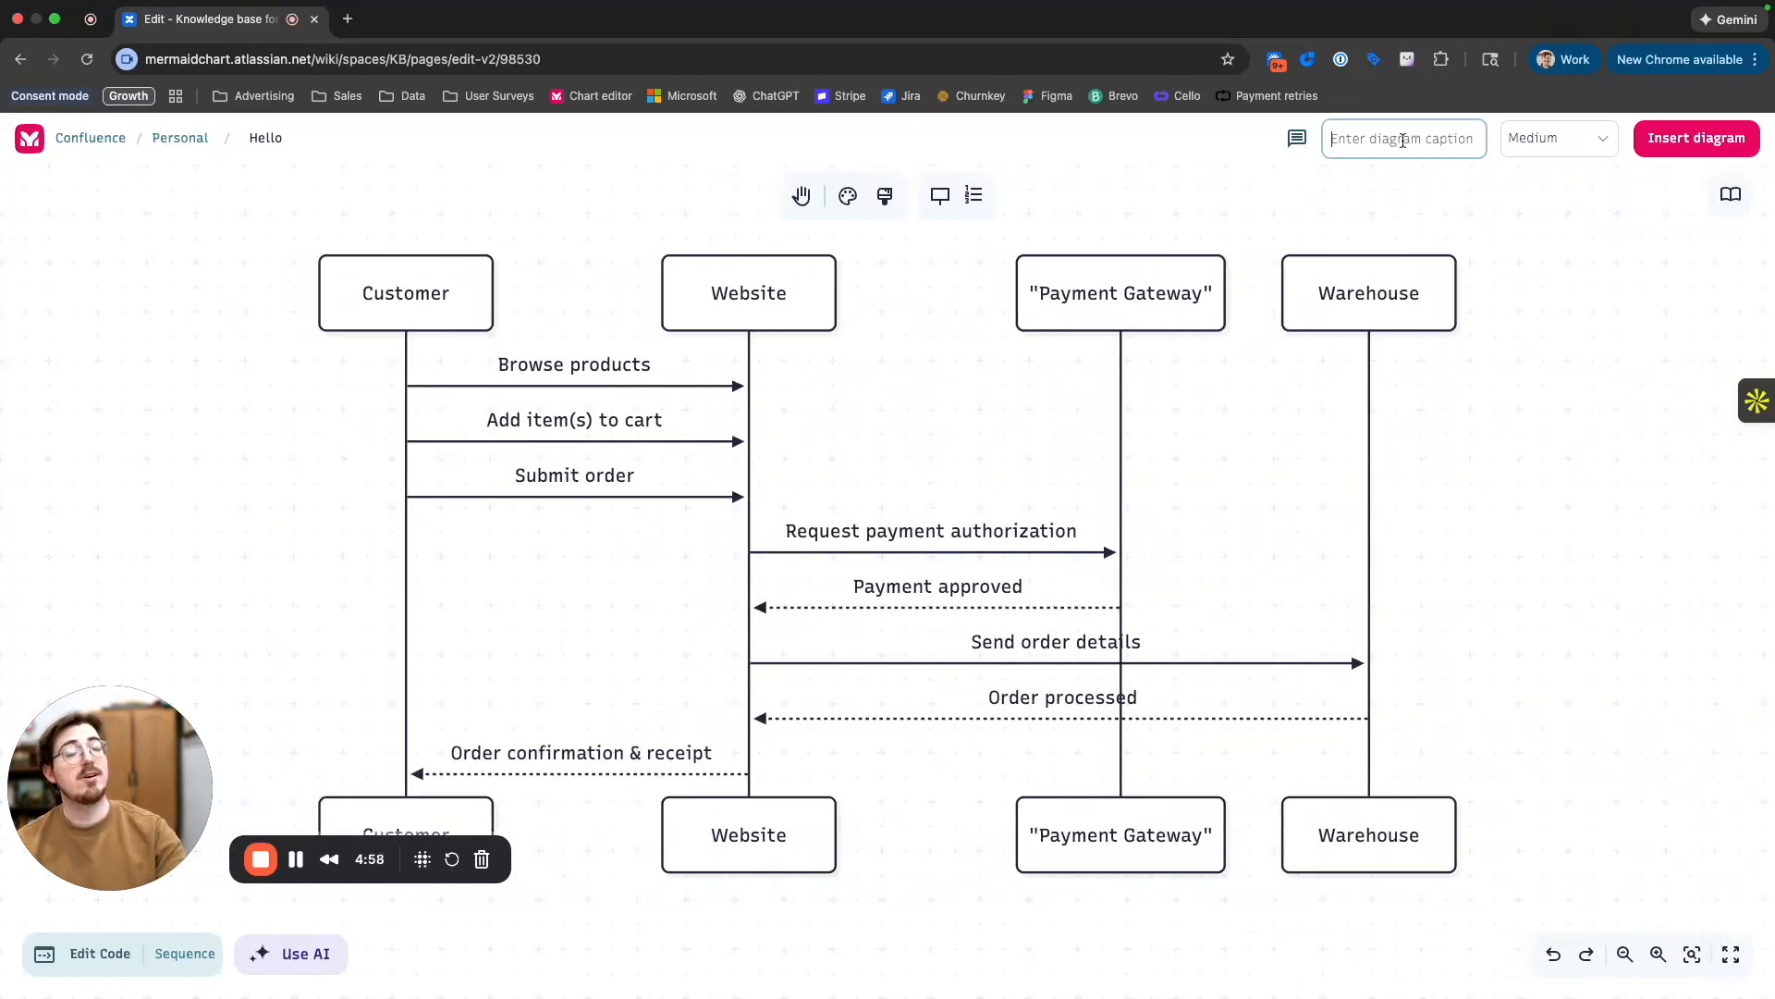
{"action": "type", "text": "Caption sample"}
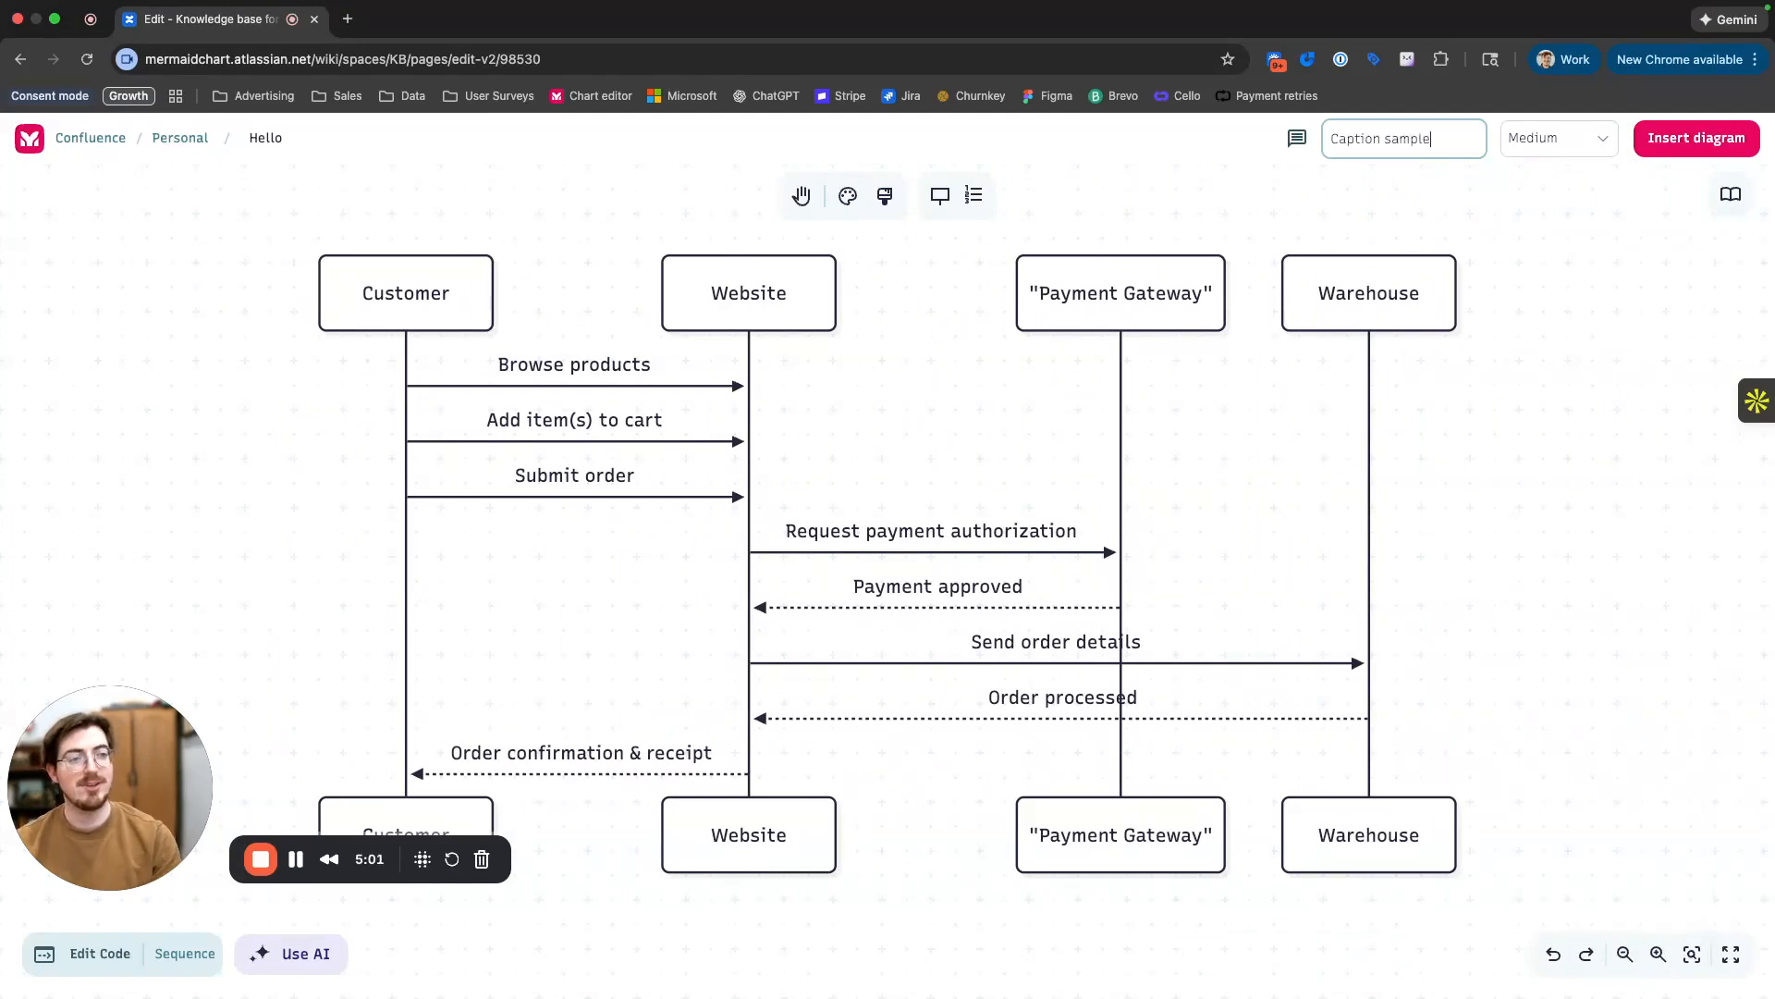
{"action": "left_click", "coordinate": [1583, 140]}
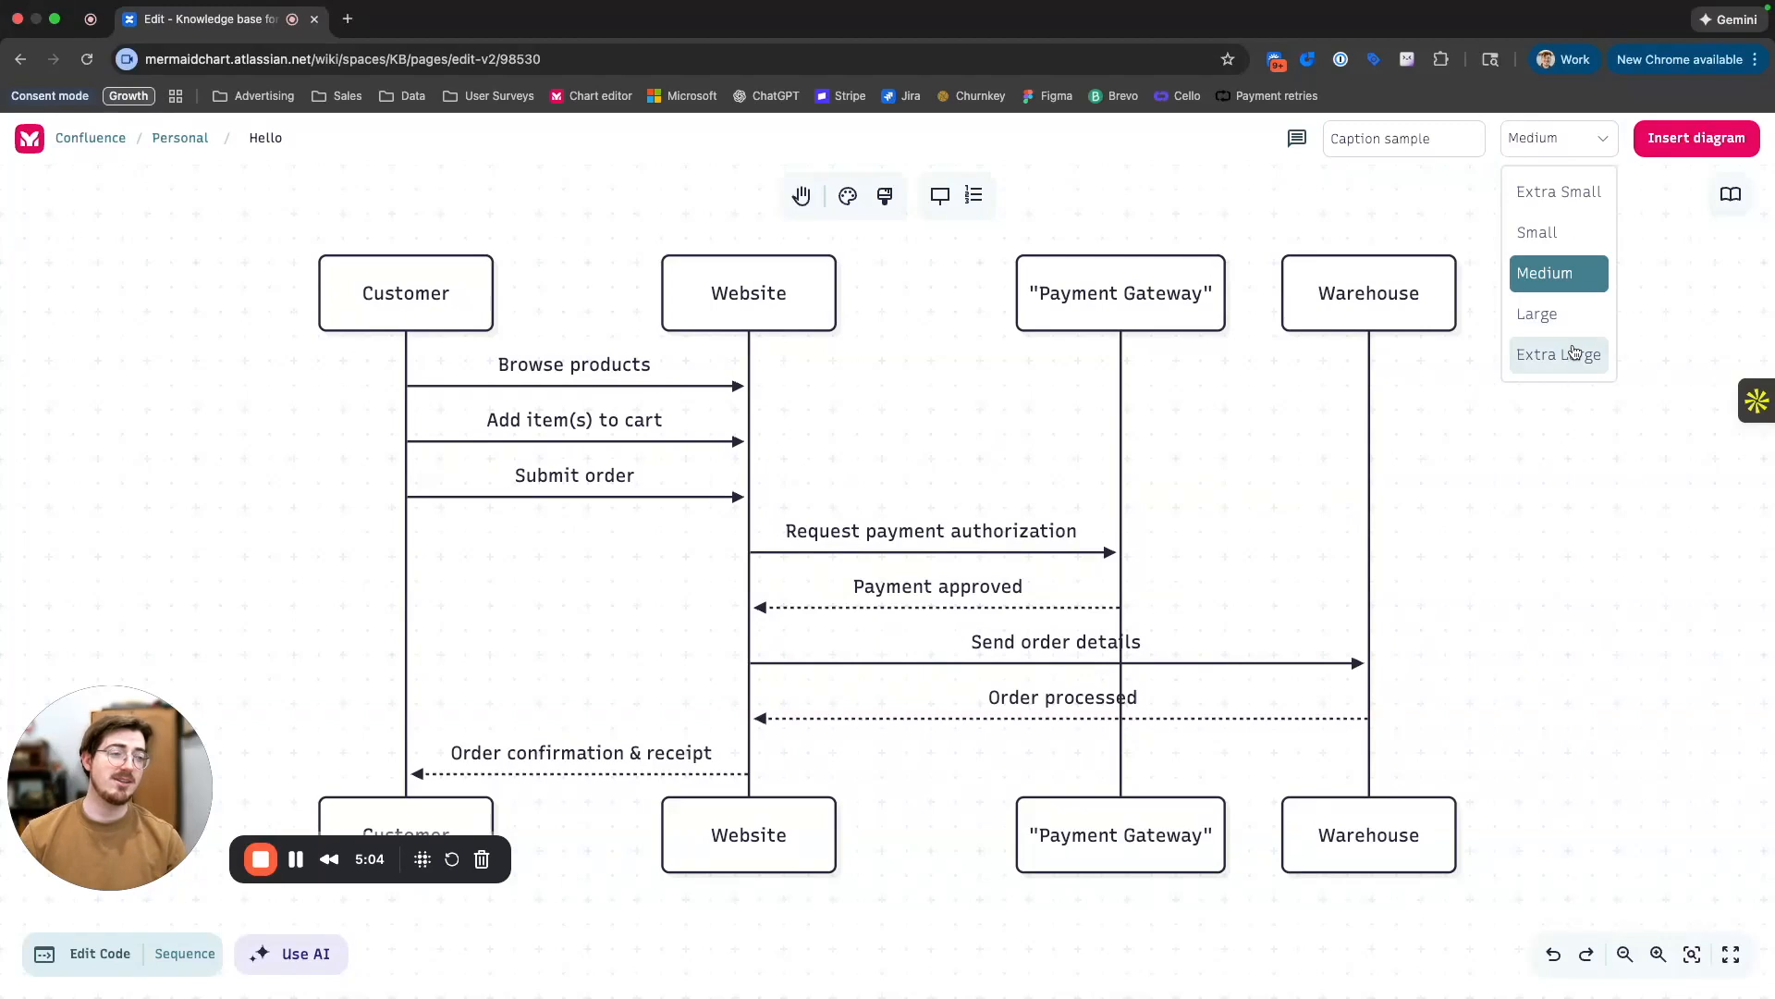
{"action": "left_click", "coordinate": [1566, 319]}
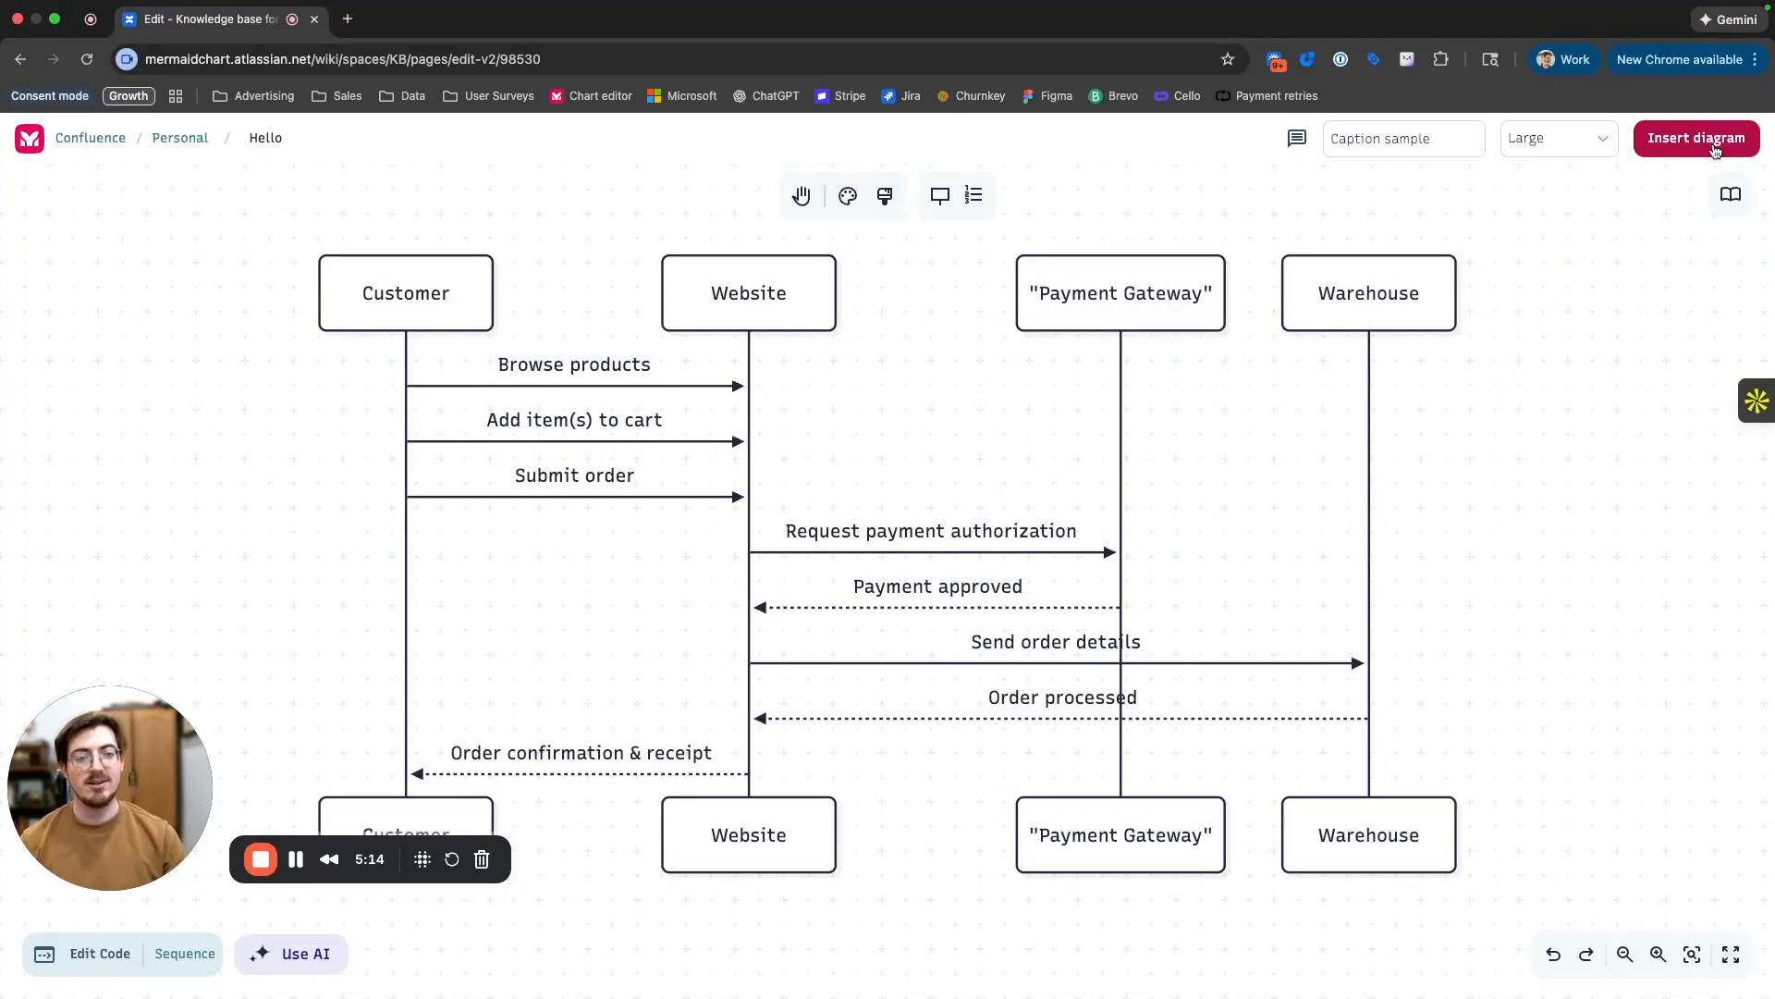
Insert the diagram into the knowledge base page and publish the page update.
{"action": "left_click", "coordinate": [1715, 138]}
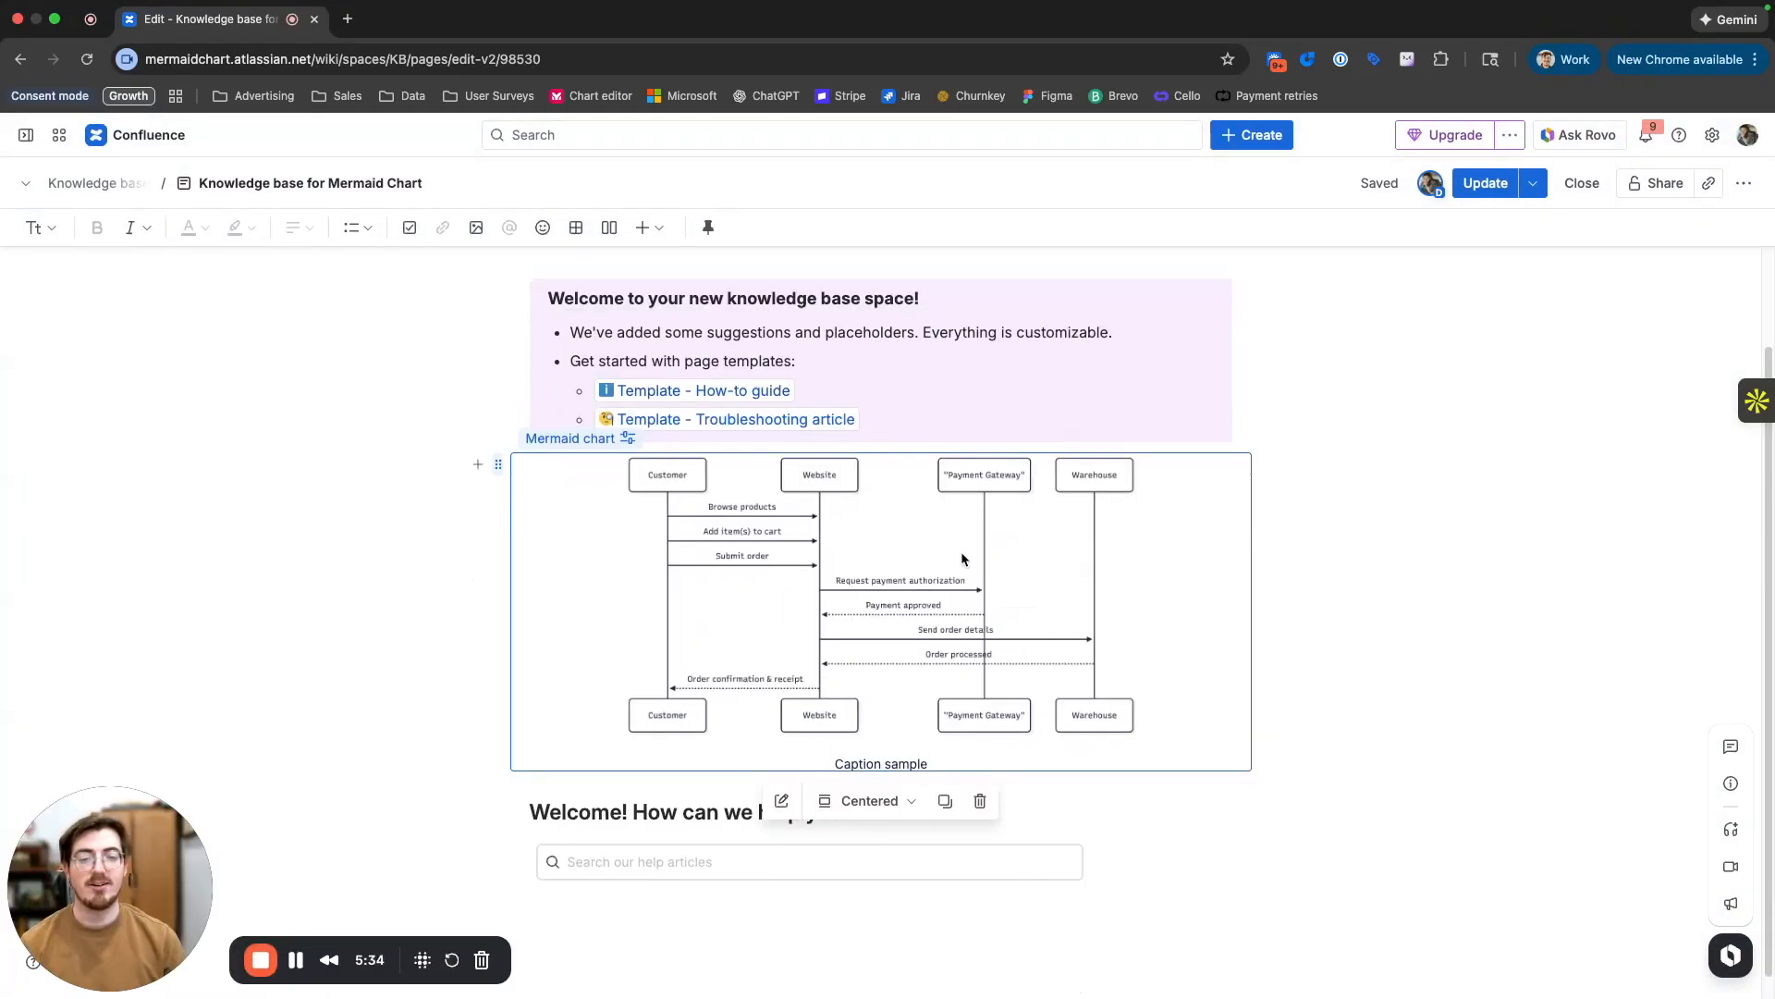
{"action": "scroll", "coordinate": [1175, 800], "scroll_direction": "down", "scroll_amount": 1}
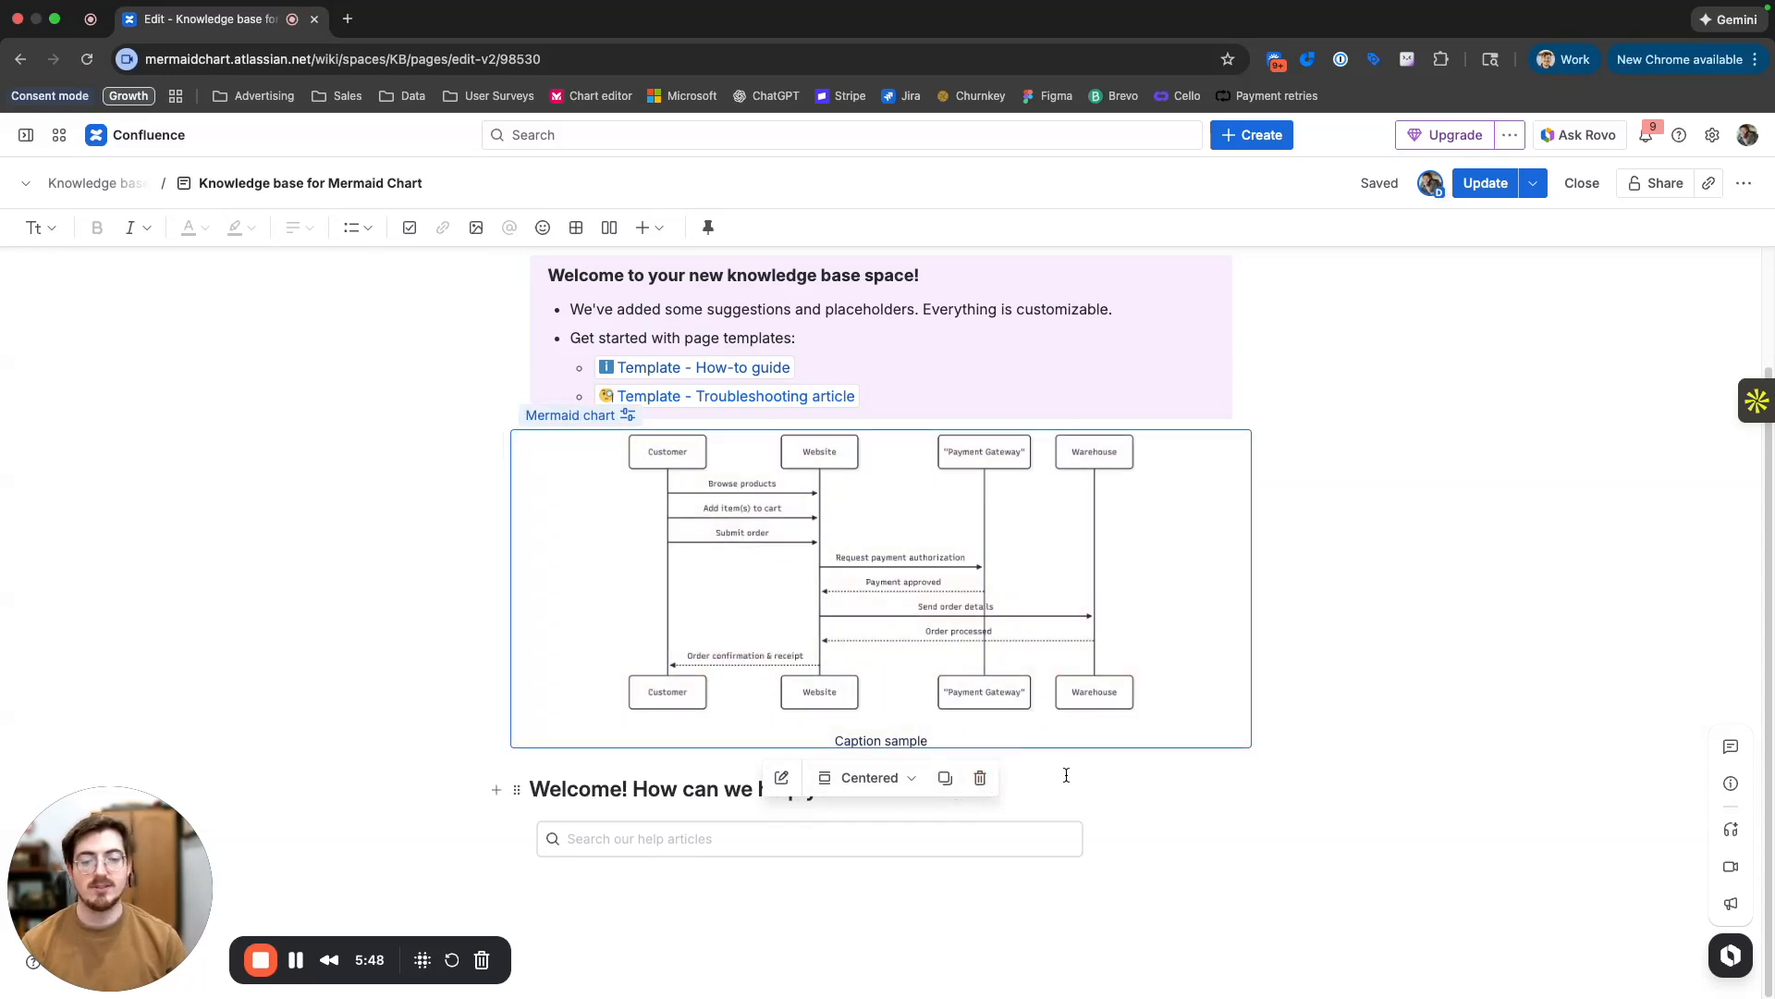
{"action": "left_click", "coordinate": [1008, 792]}
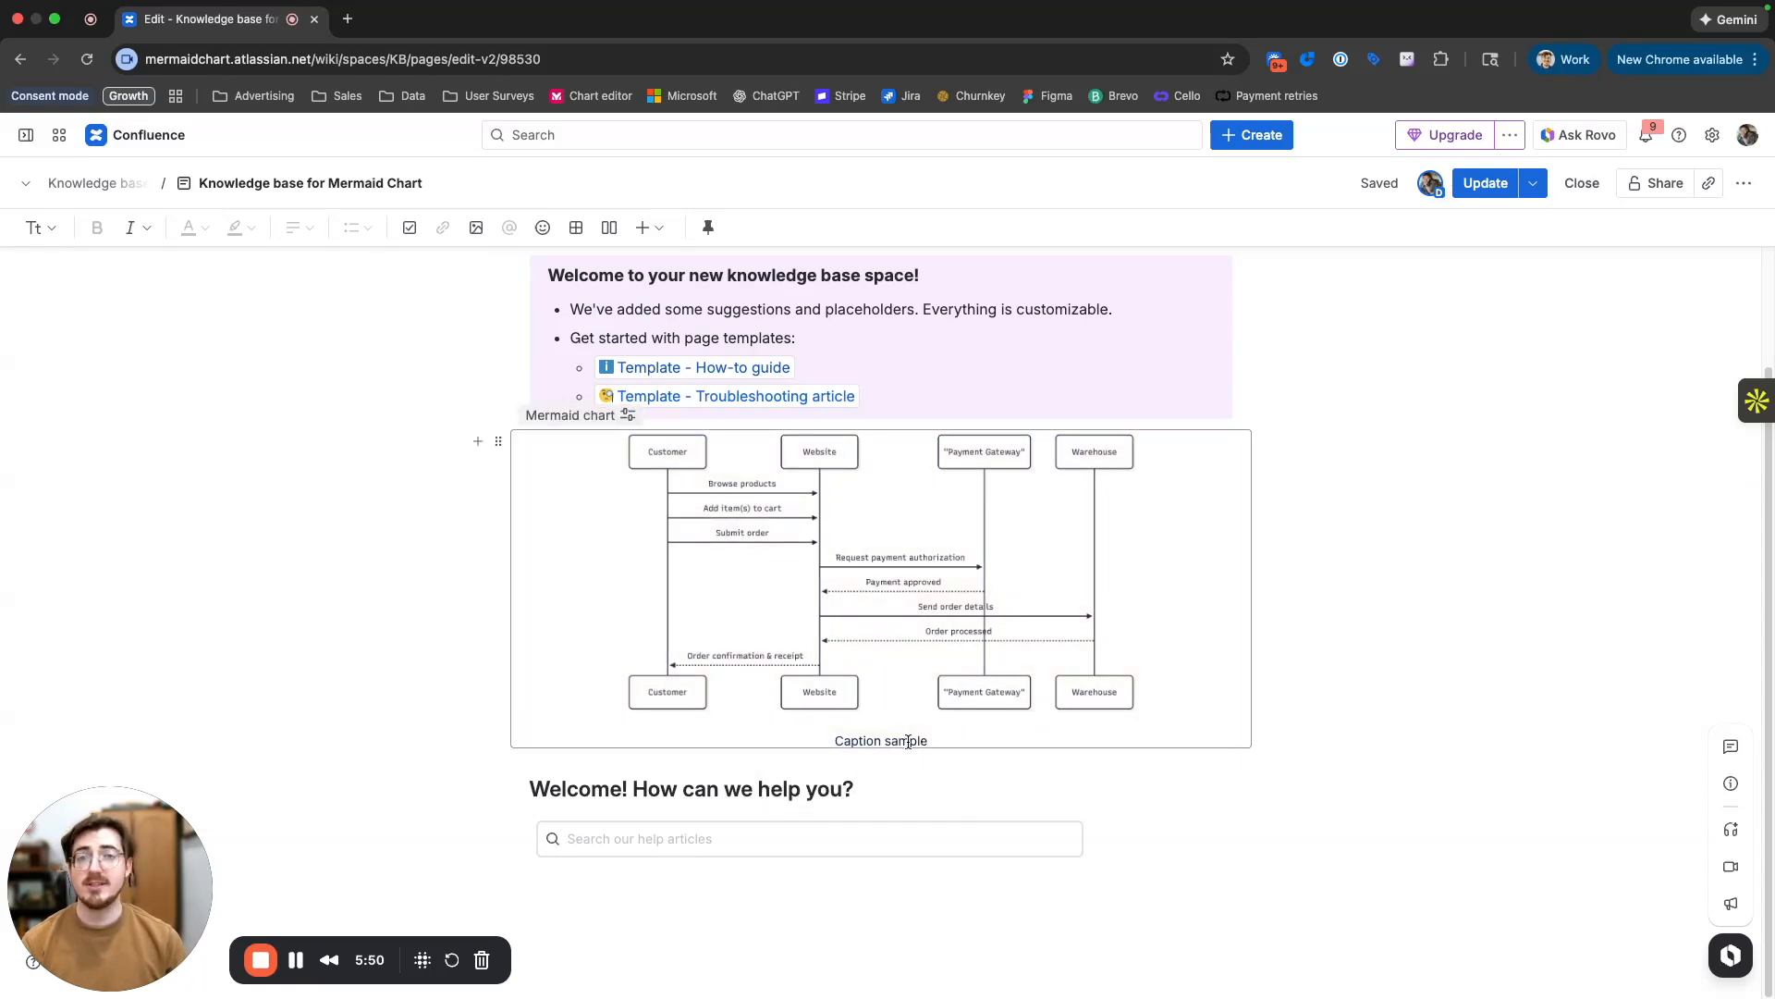
{"action": "left_click", "coordinate": [527, 793]}
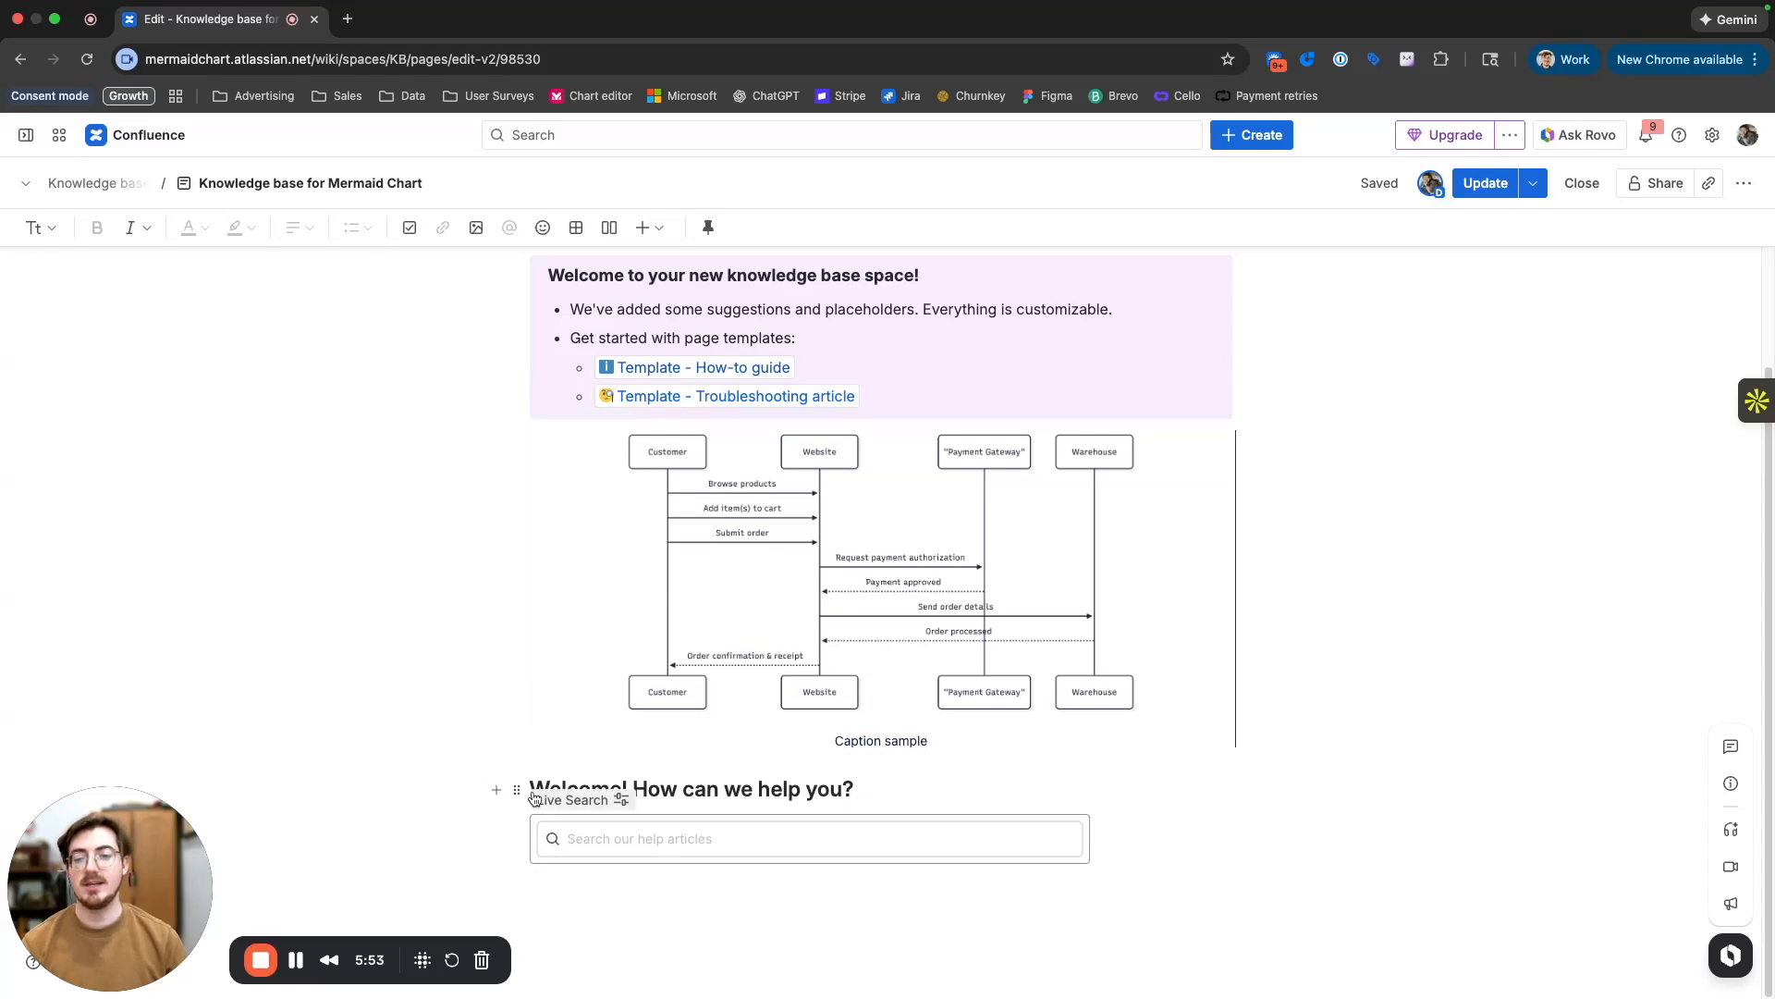
{"action": "left_click", "coordinate": [824, 784]}
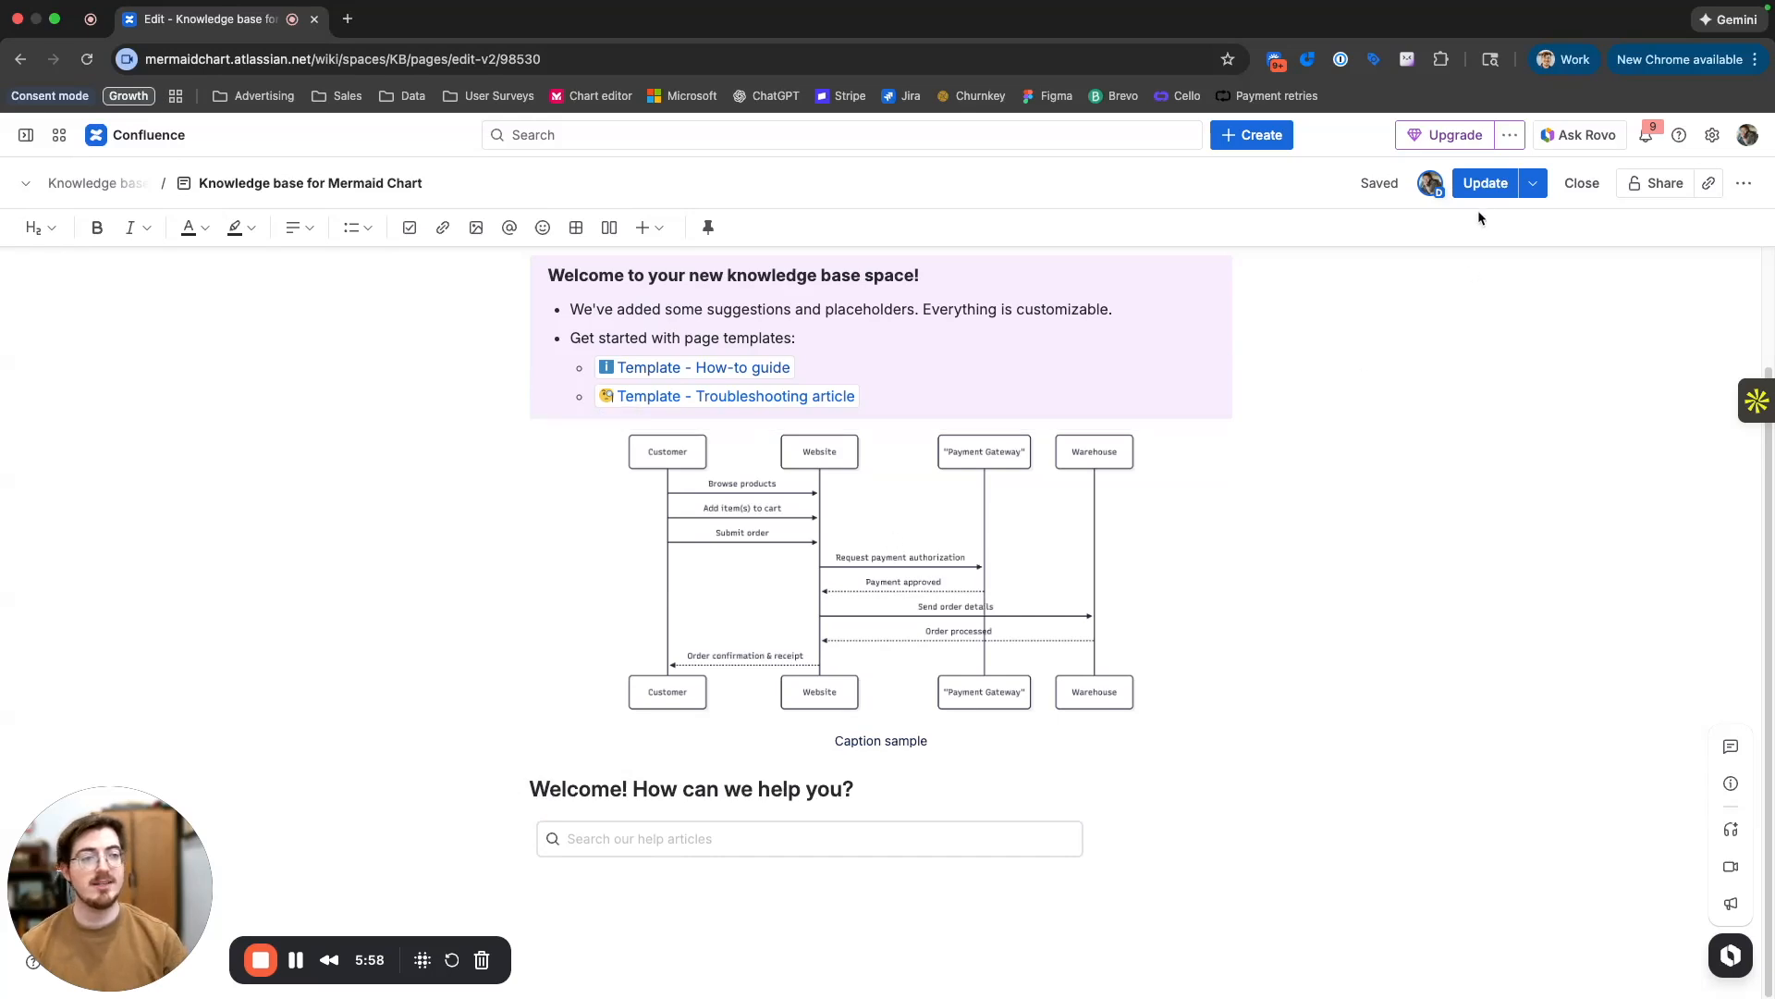
{"action": "left_click", "coordinate": [1485, 185]}
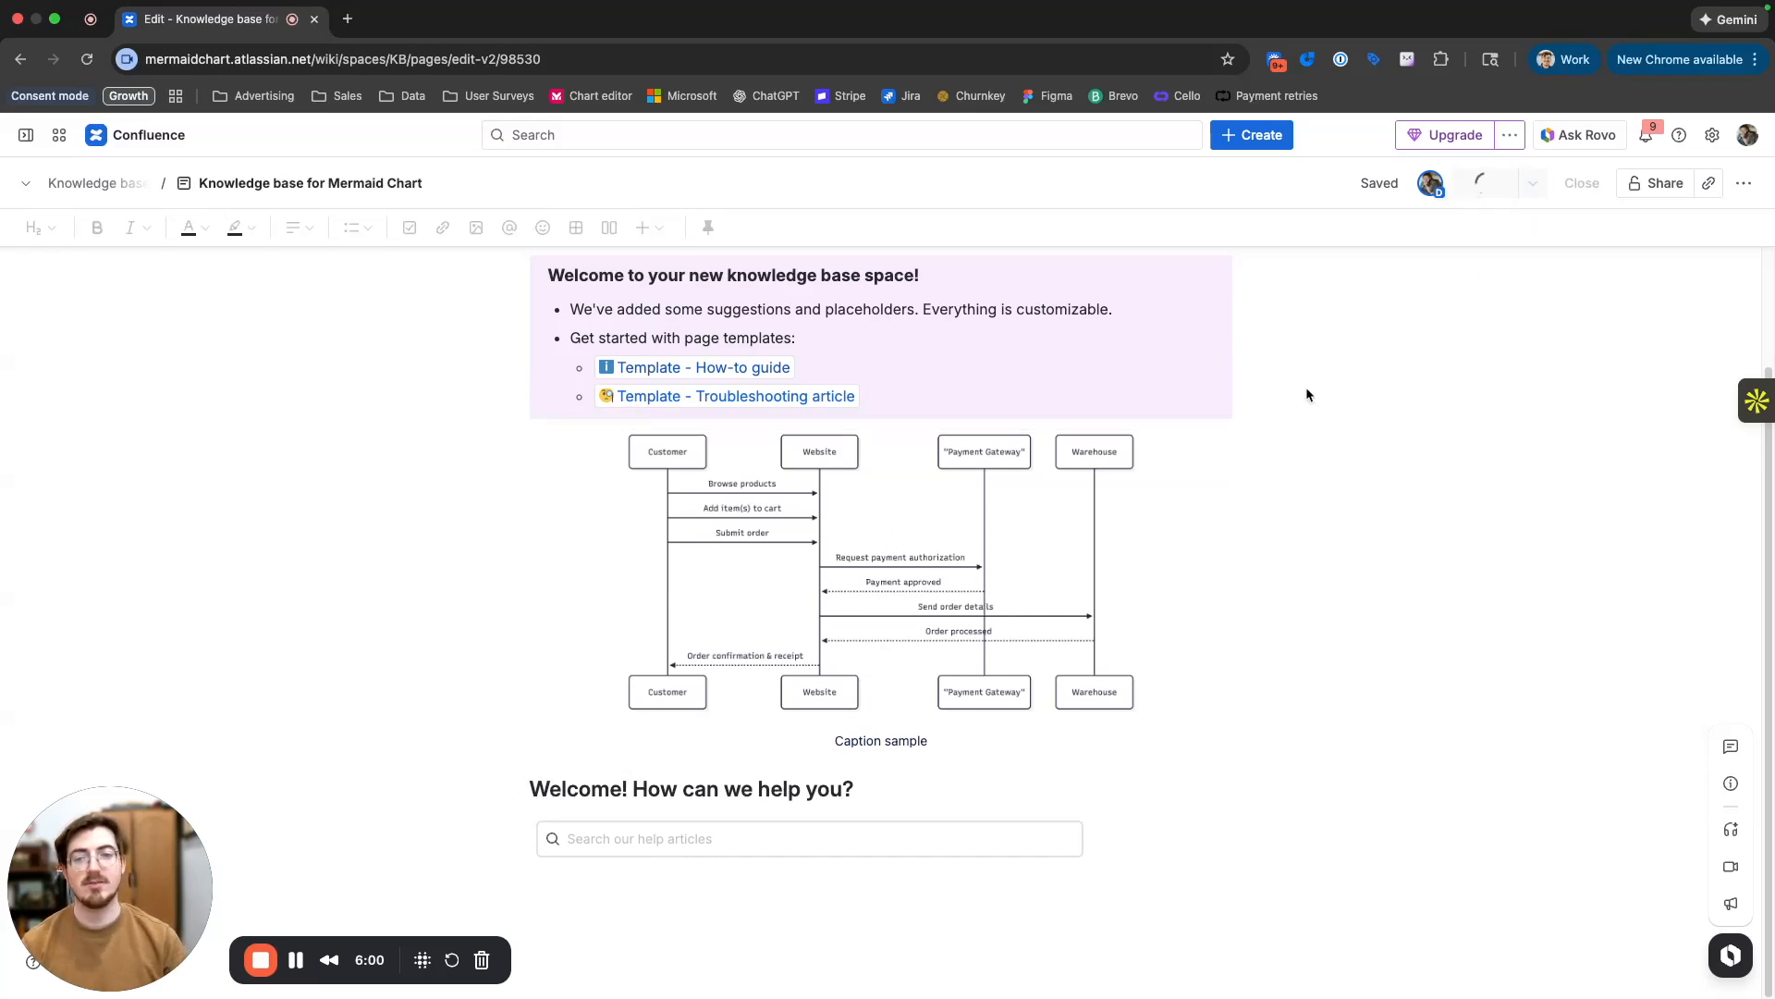